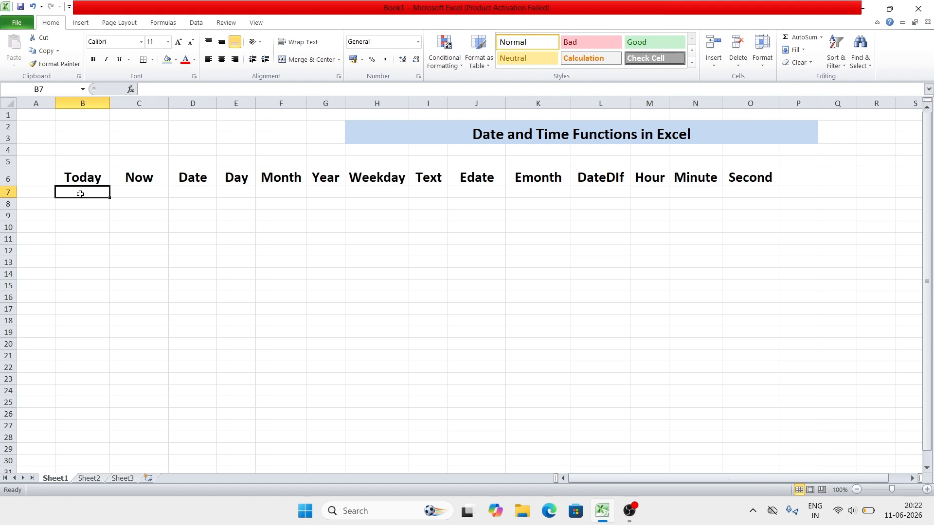
- Enter the formula =TODAY() in cell B7 under the Today heading, and compare its result with the system date
text(=Toda)
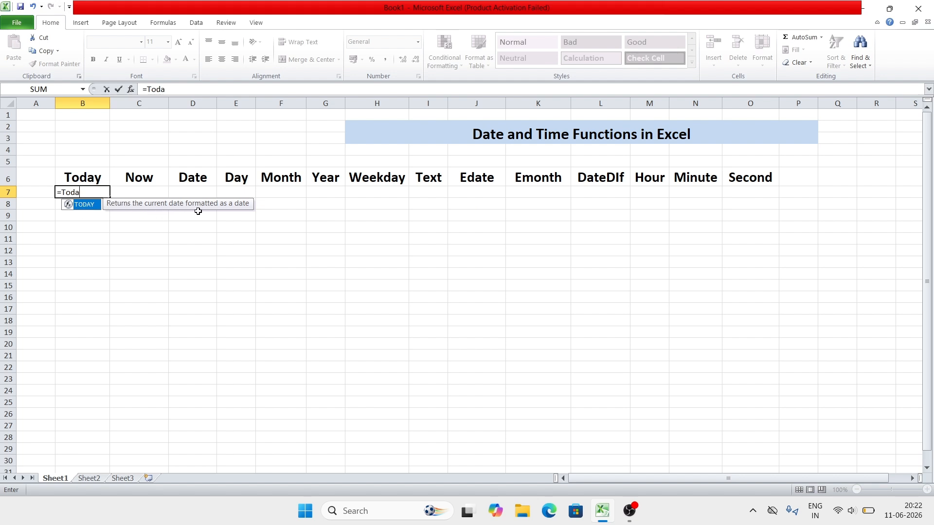
double_click(82, 207)
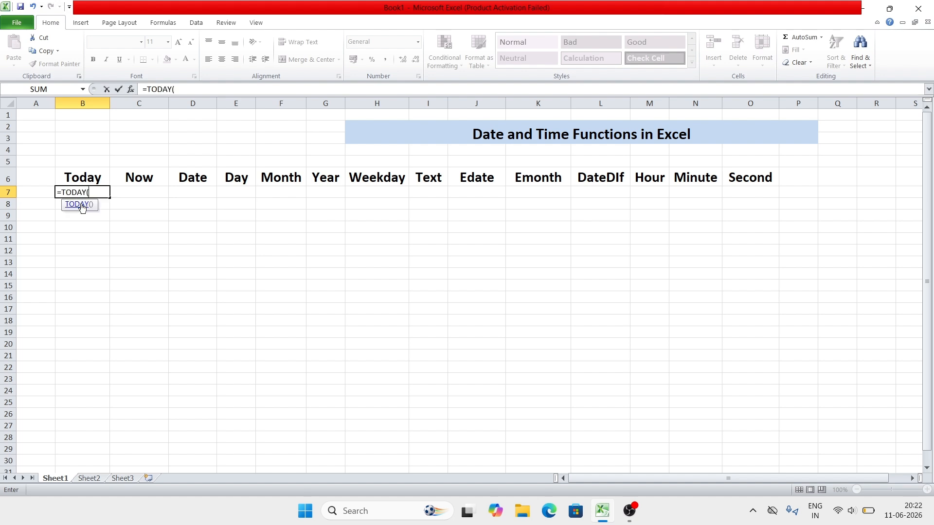
text())
key(BackSpace)
key(BackSpace)
key(BackSpace)
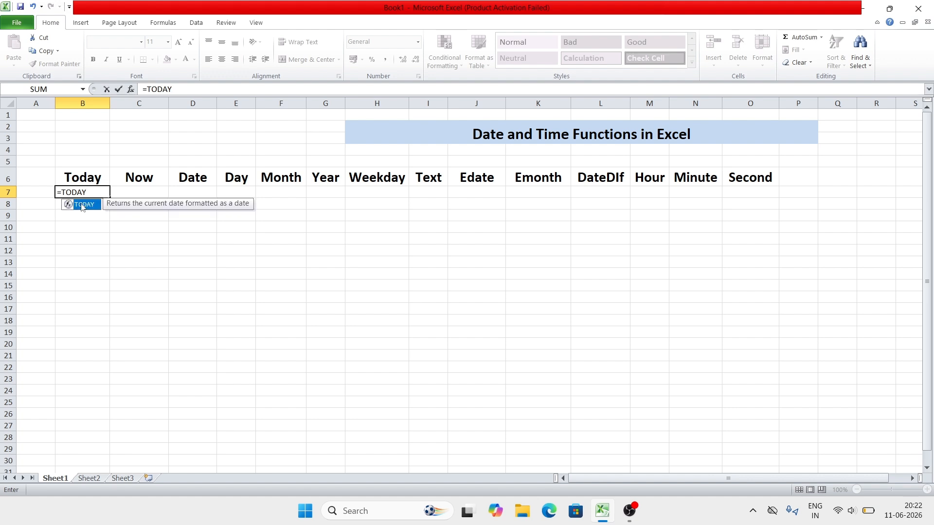
double_click(82, 204)
text())
key(Return)
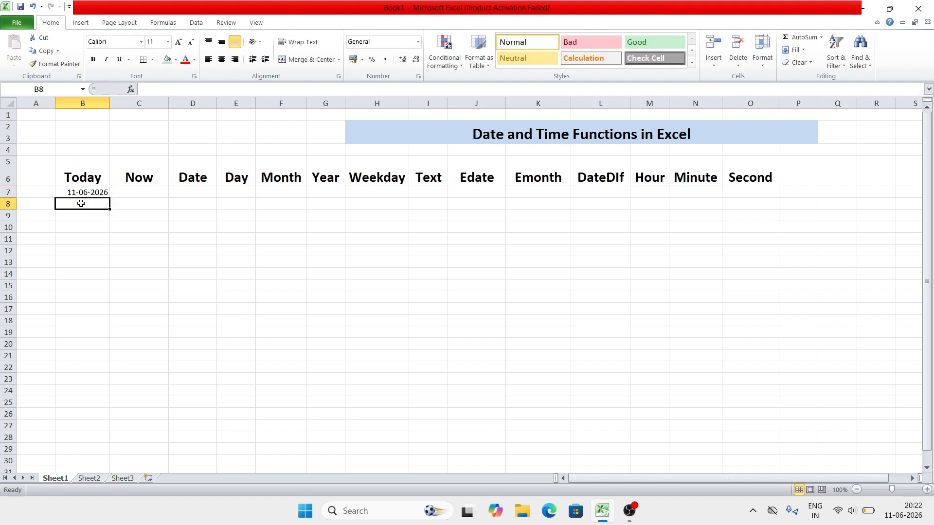
click(72, 193)
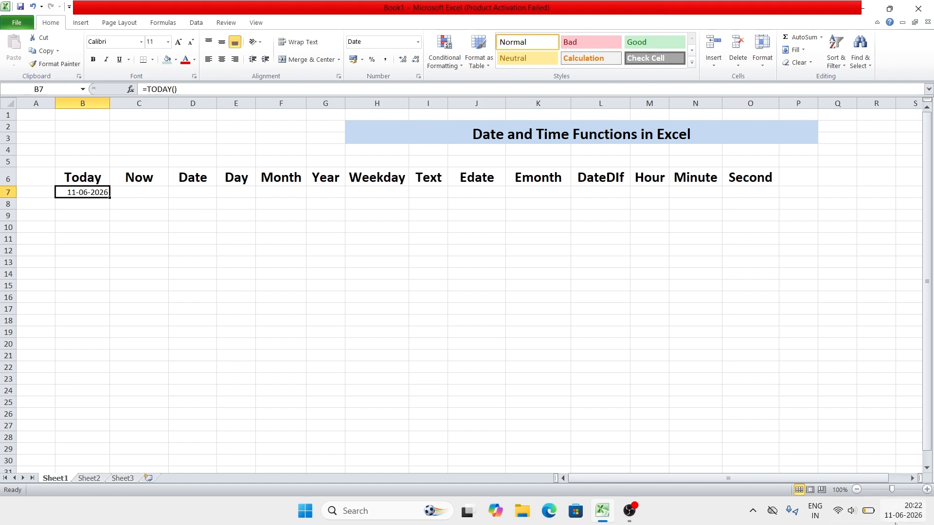
mouse_move(904, 522)
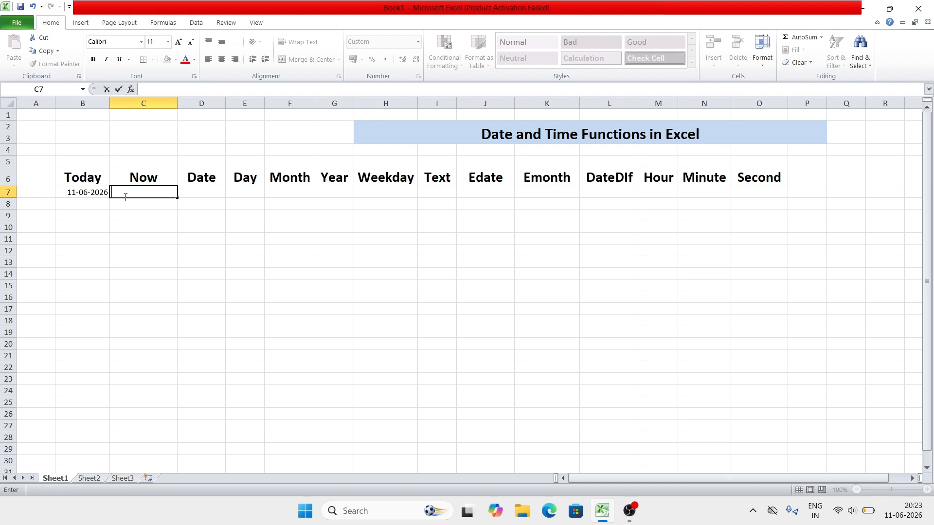
- Enter the formula =NOW() in cell C7 under the Now heading
text(=)
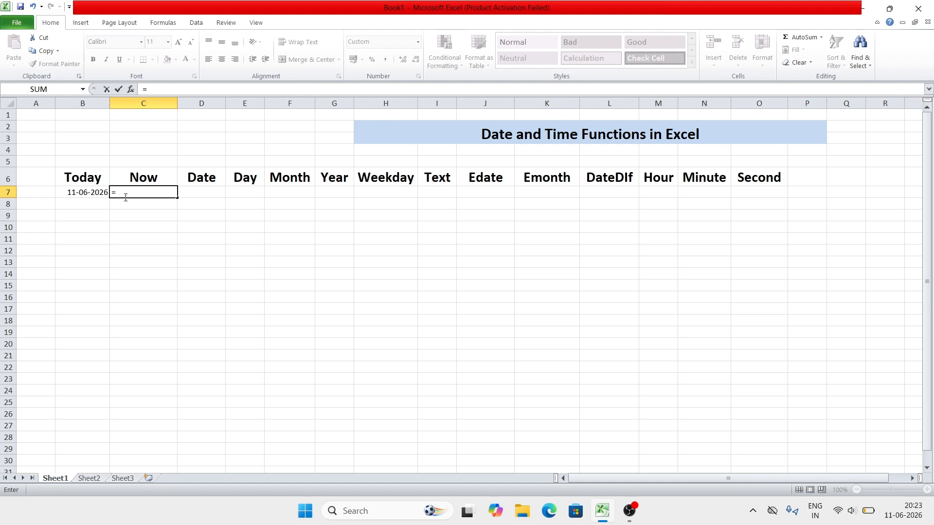
text(Now)
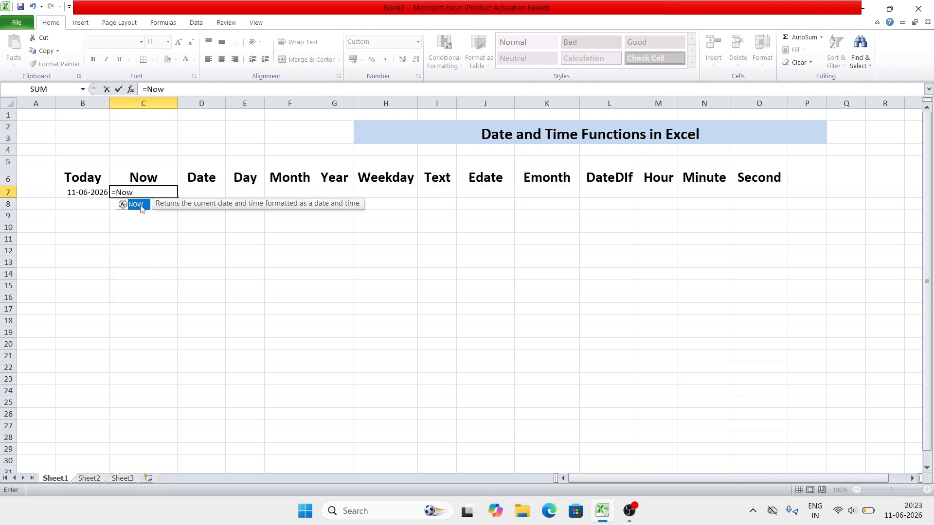
double_click(138, 205)
text())
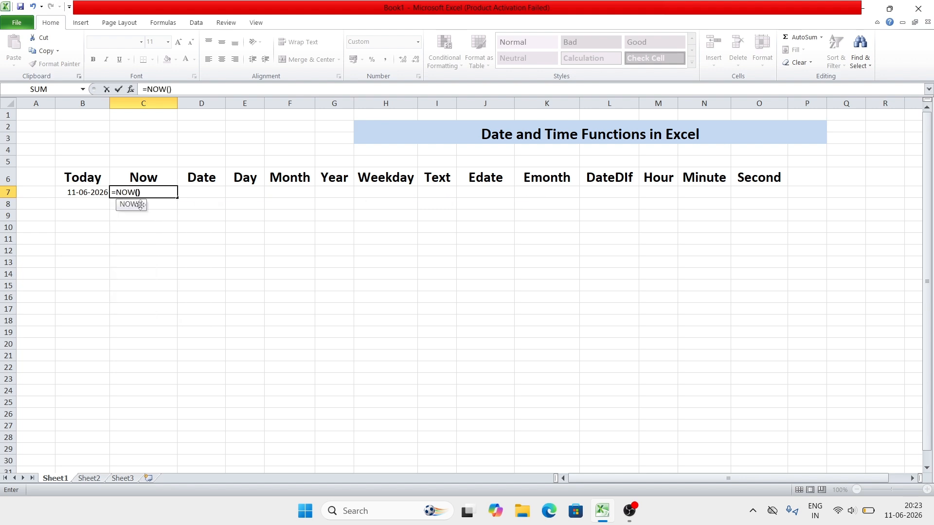
key(Return)
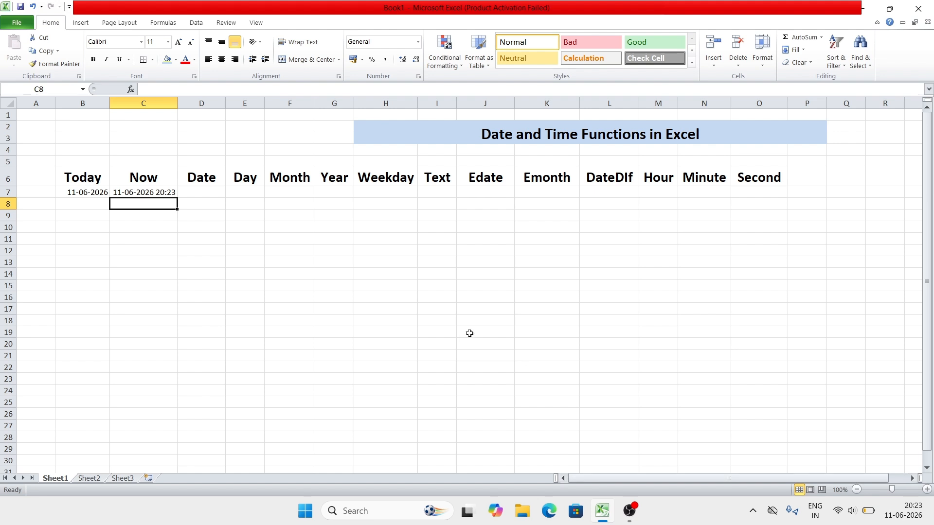
- Enter the formula =DATE(2026,6,11) in cell D7 under the Date heading, and narrow column D slightly
click(209, 183)
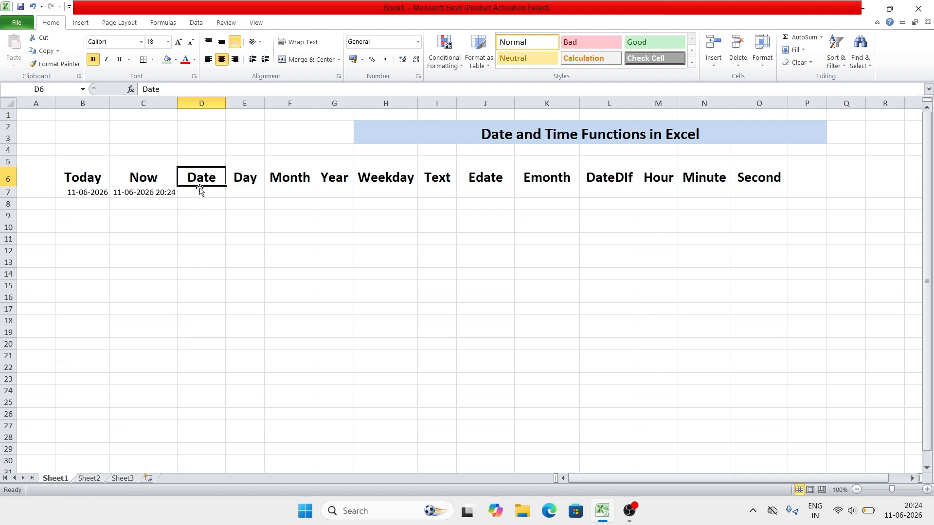
click(199, 192)
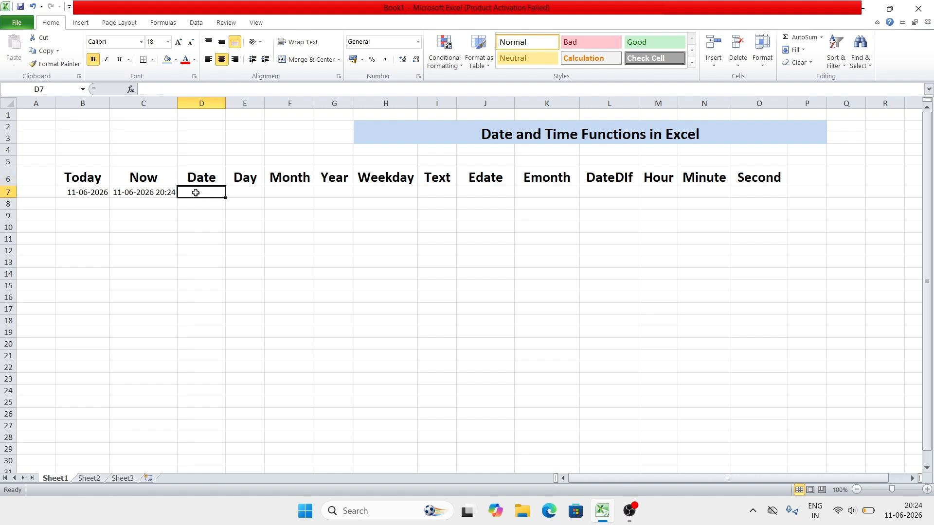
text(=Dat)
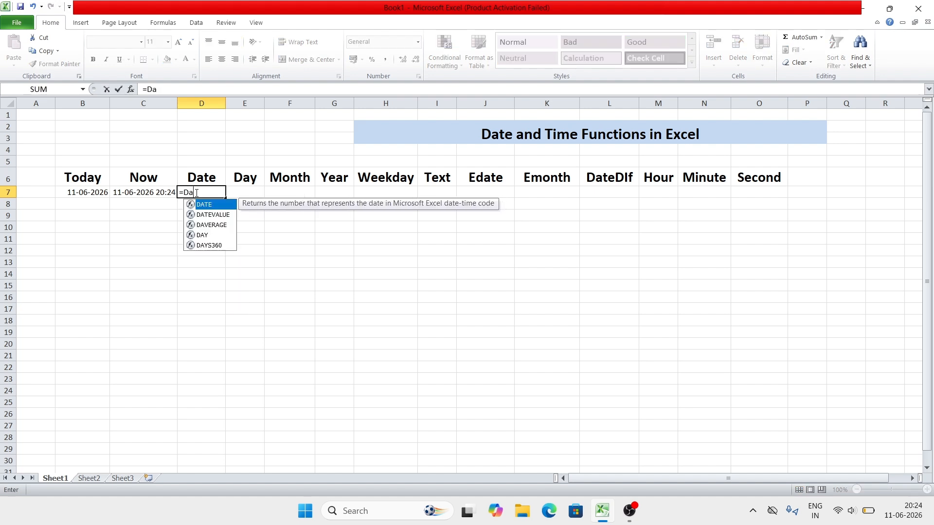
double_click(207, 205)
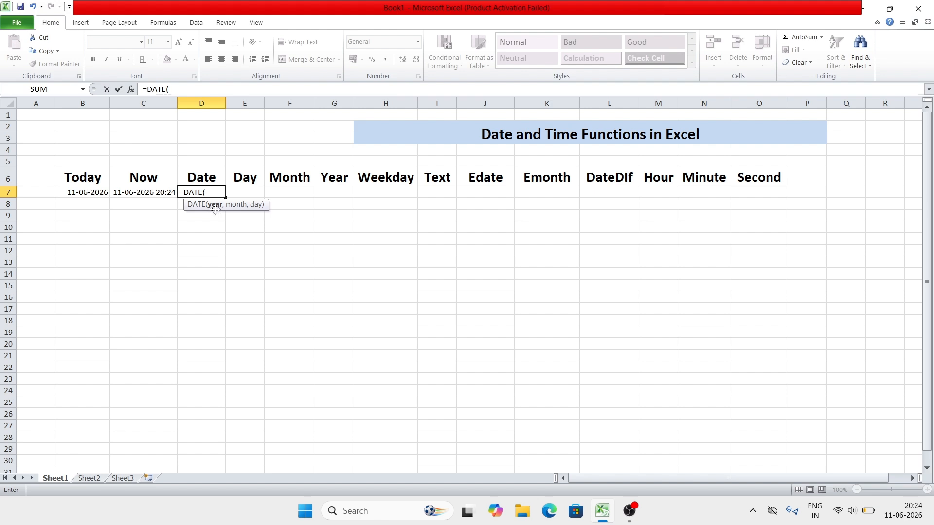
text(2026,)
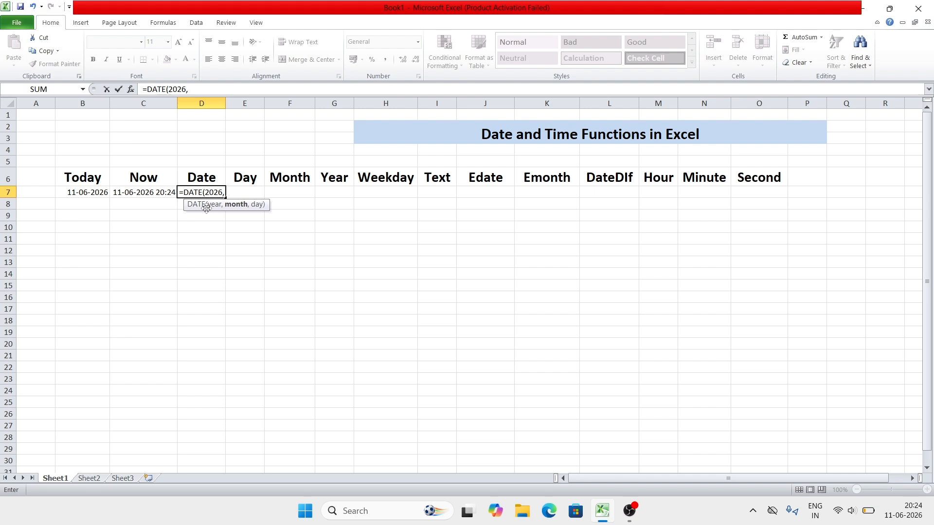
text(6,11))
key(Return)
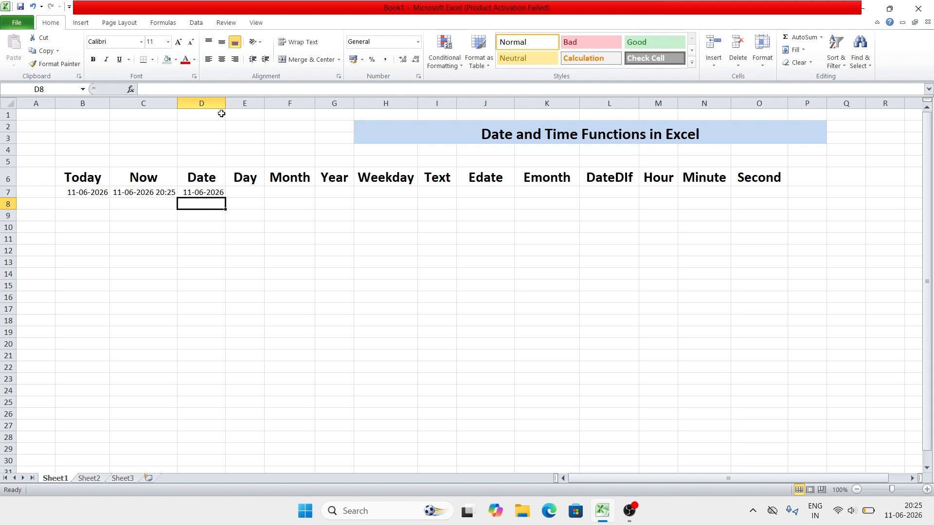
drag(225, 103, 223, 103)
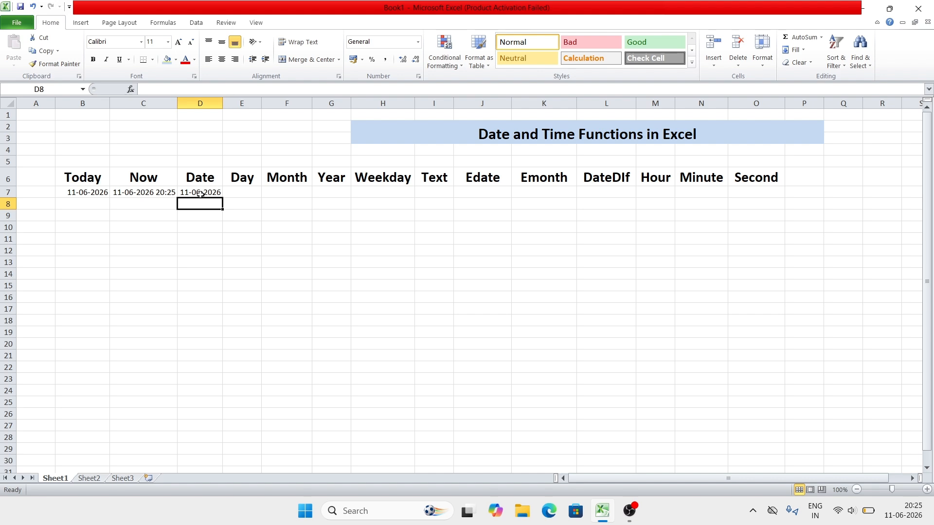
- Extract the day from the date in D7 by entering =DAY(D7) in cell E7
click(243, 192)
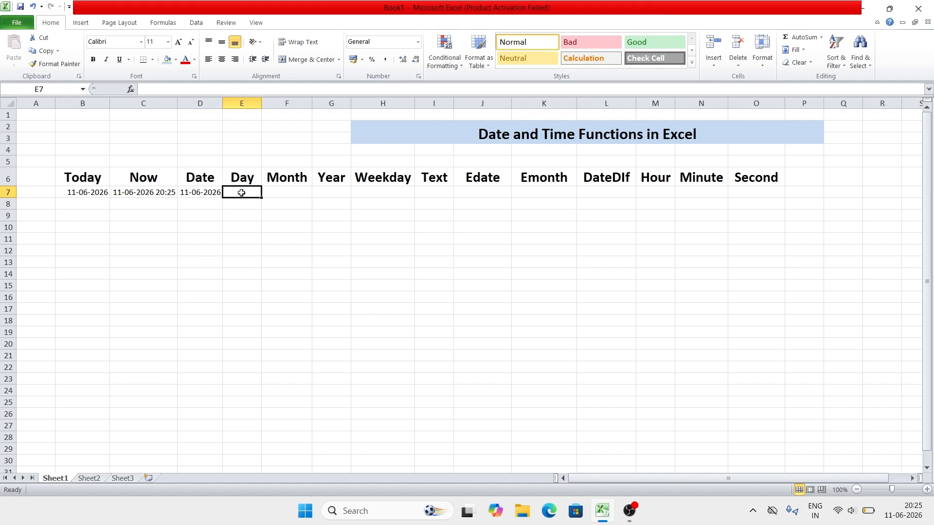
text(=DAy)
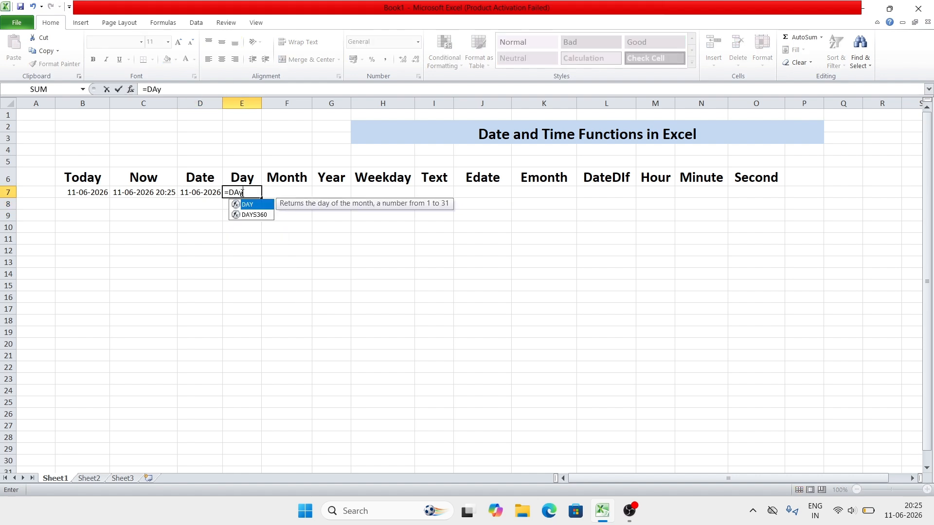
double_click(245, 207)
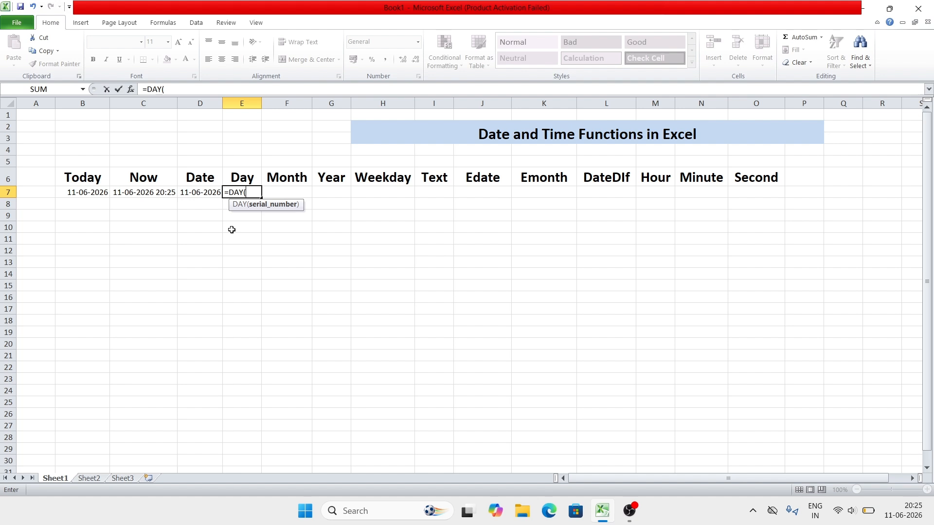
click(200, 193)
text())
key(Return)
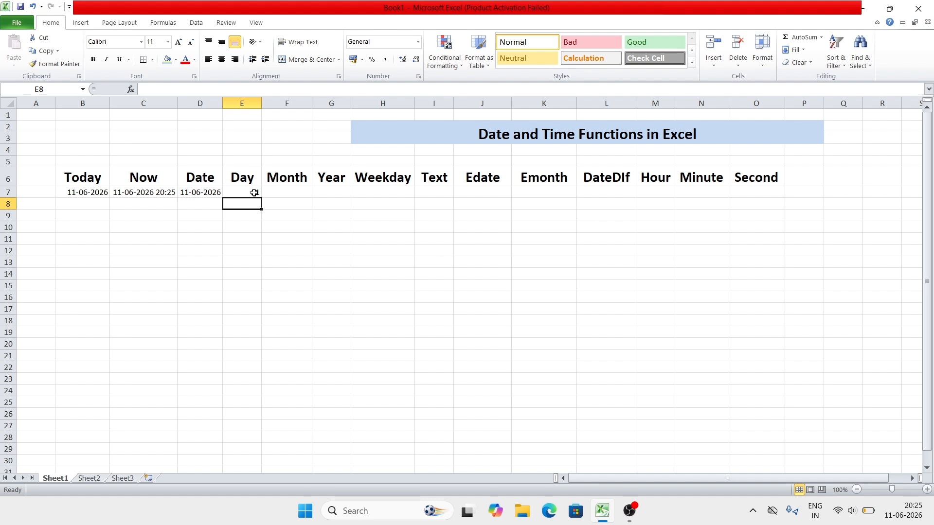
- Extract the month from the date in D7 by entering =MONTH(D7) in cell F7
click(280, 189)
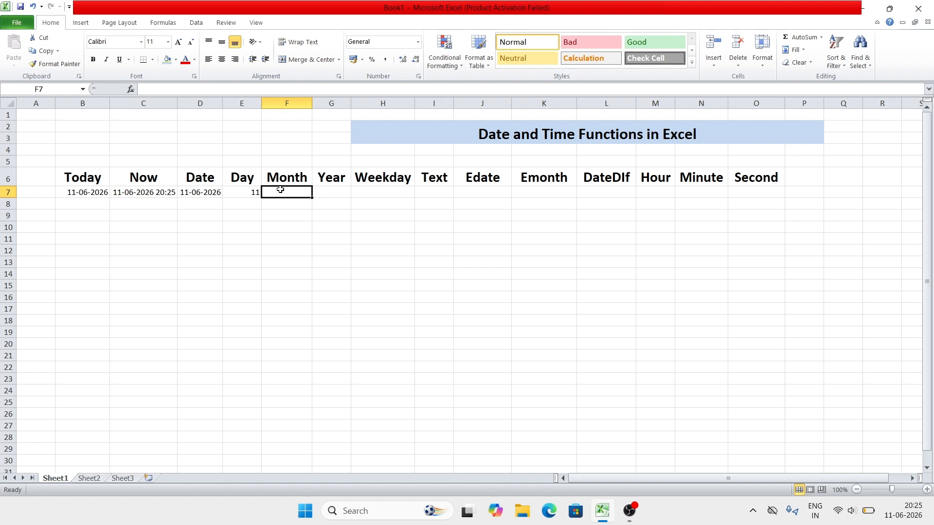
text(=Month)
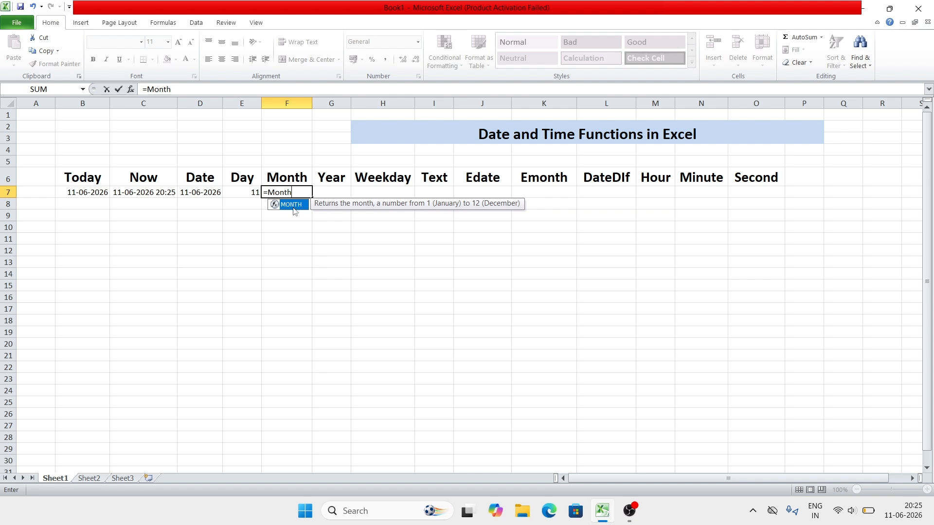
double_click(292, 206)
click(203, 194)
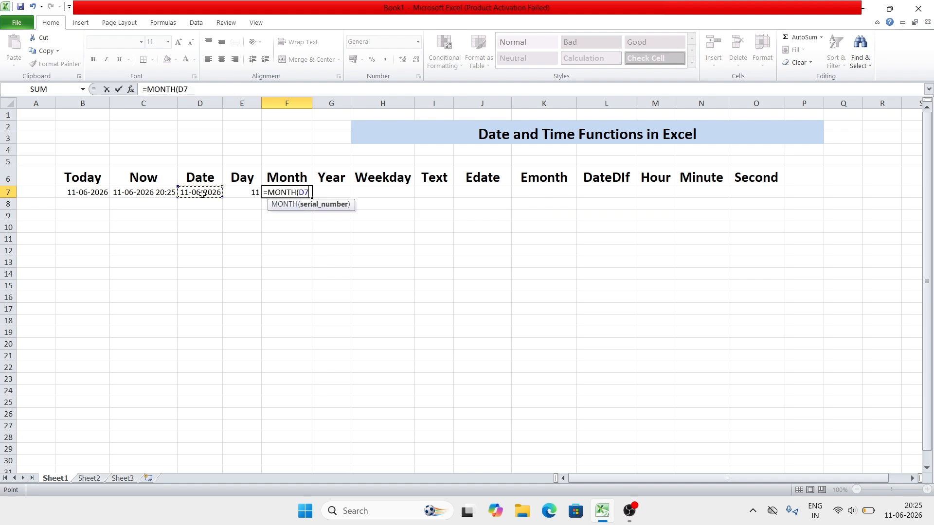
text())
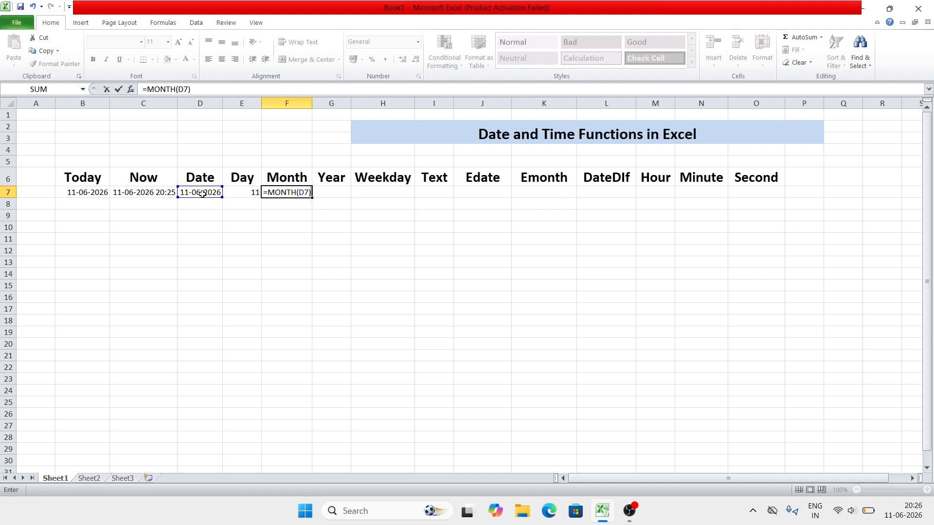
key(Return)
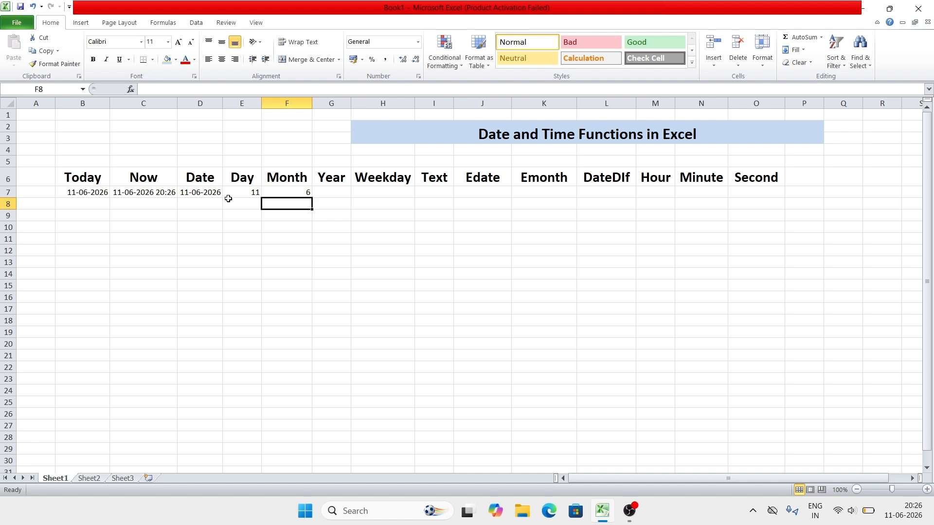
- Extract the year from the date in D7 by entering =YEAR(D7) in cell G7
click(331, 192)
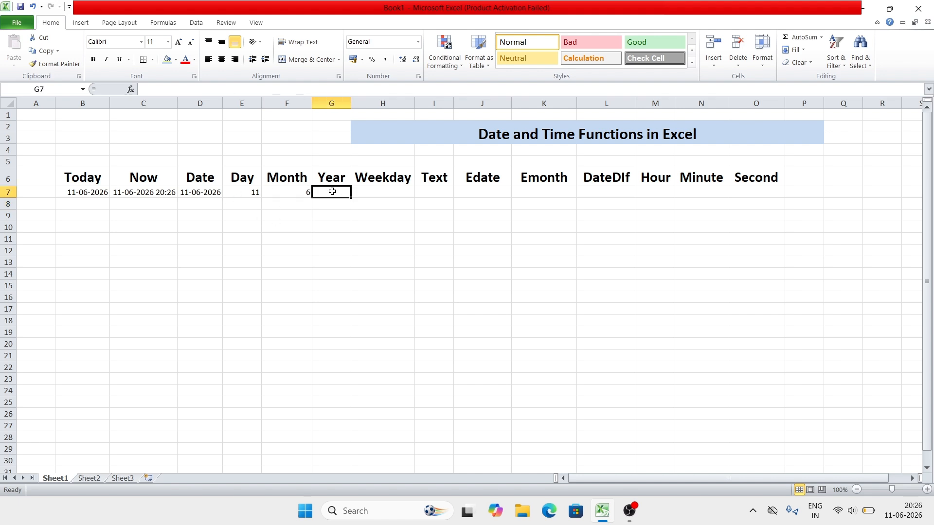
text(+year)
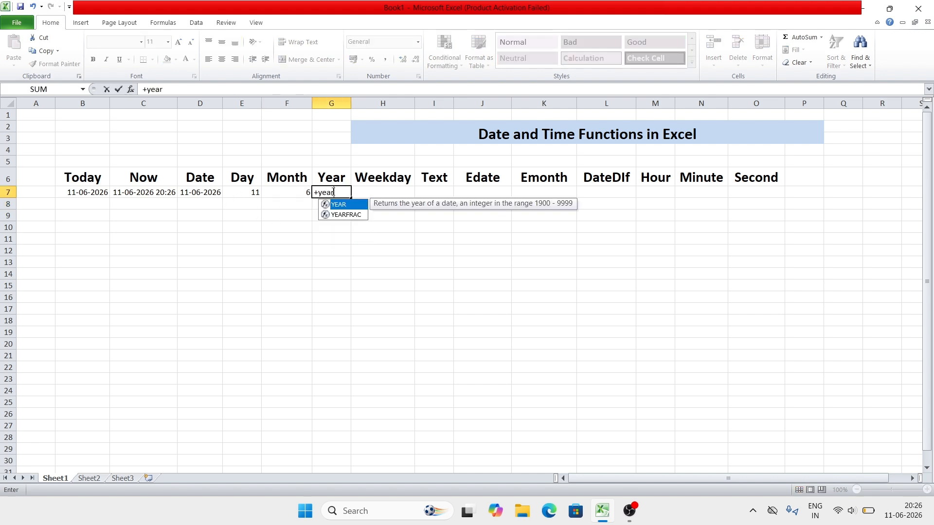
double_click(340, 206)
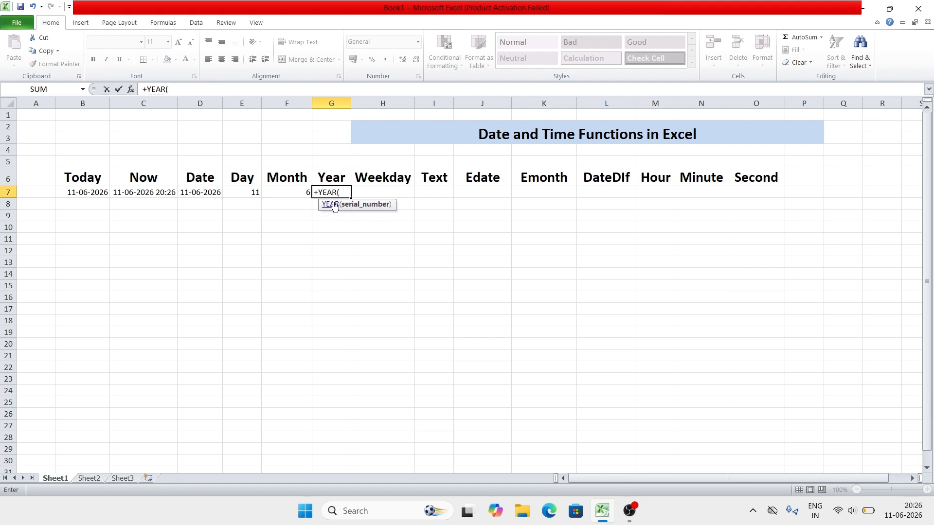
click(319, 192)
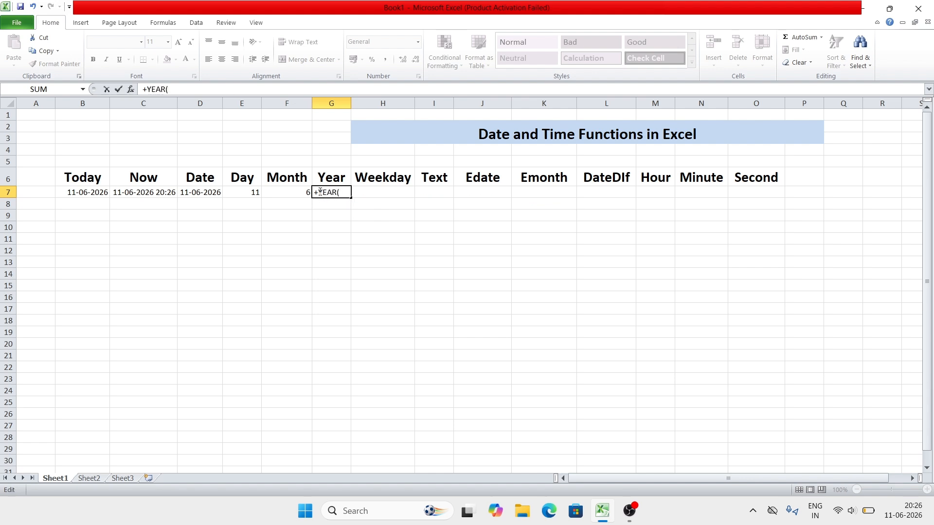
key(BackSpace)
text(=)
click(202, 193)
key(BackSpace)
key(BackSpace)
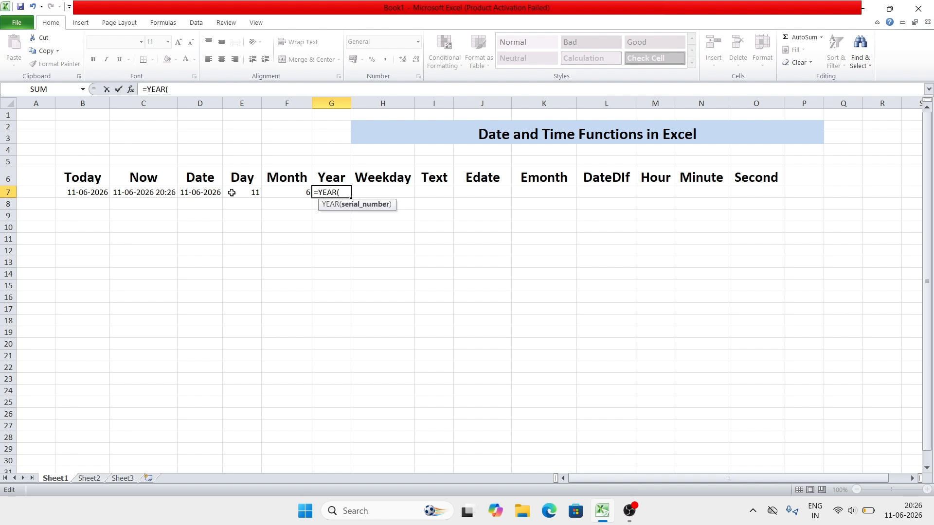
click(203, 195)
text())
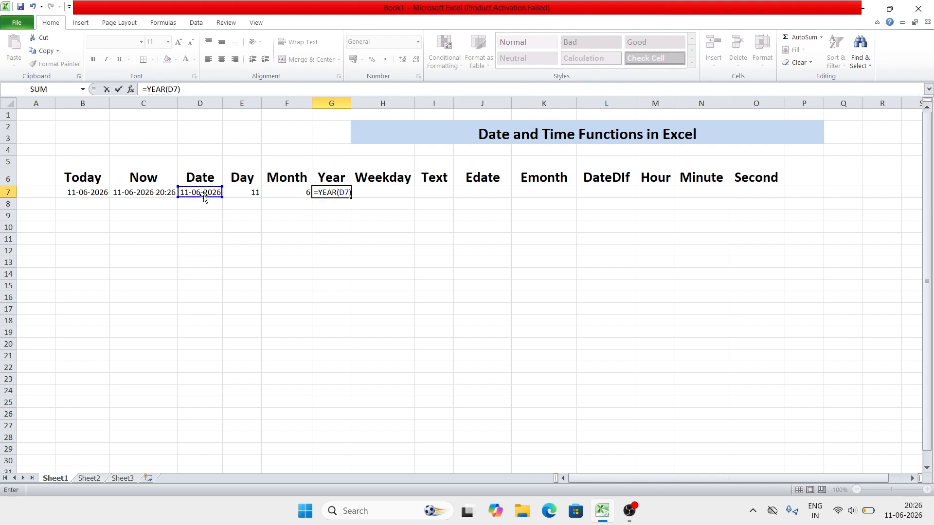
key(Return)
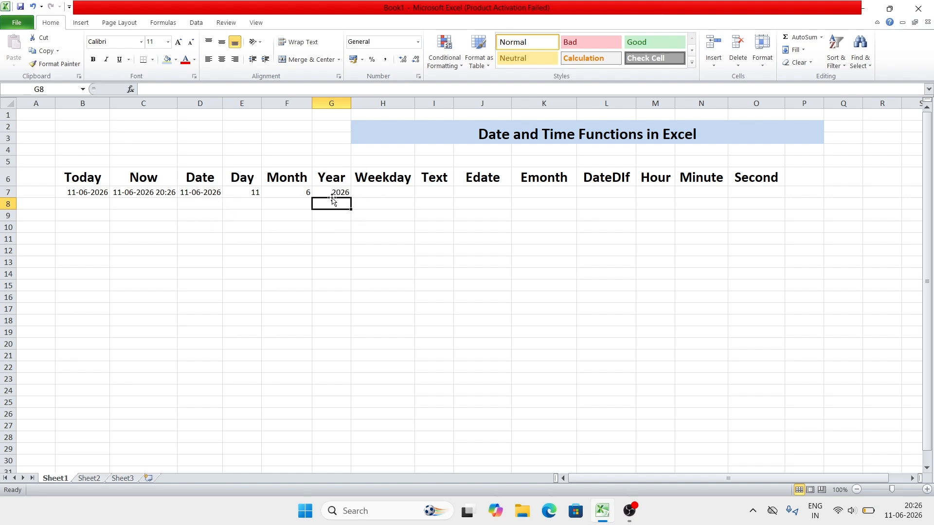
- Get the weekday number of the date in D7 by entering =WEEKDAY(D7) in cell H7
click(372, 200)
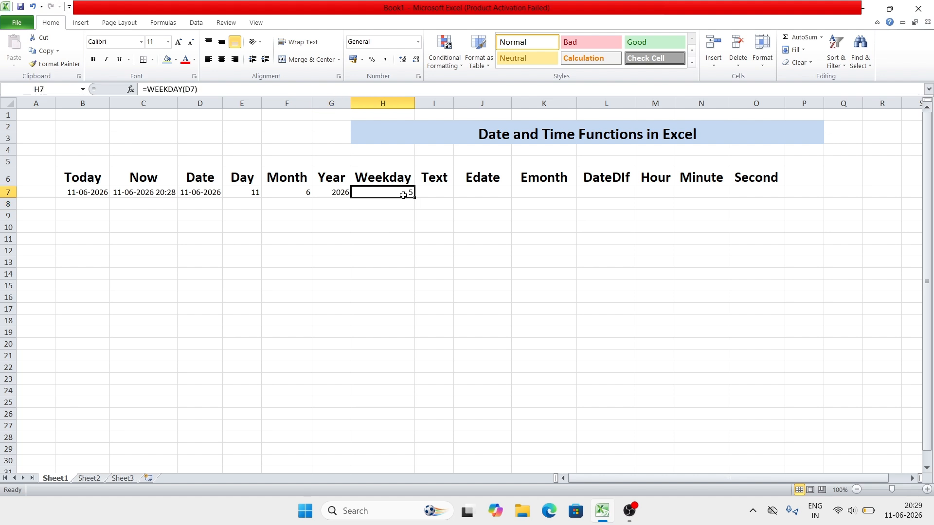
key(BackSpace)
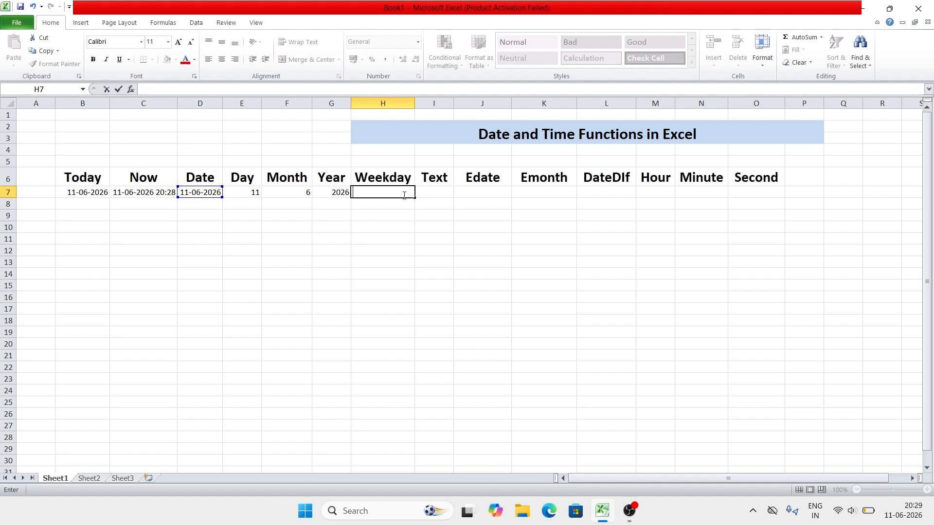
text(=wee)
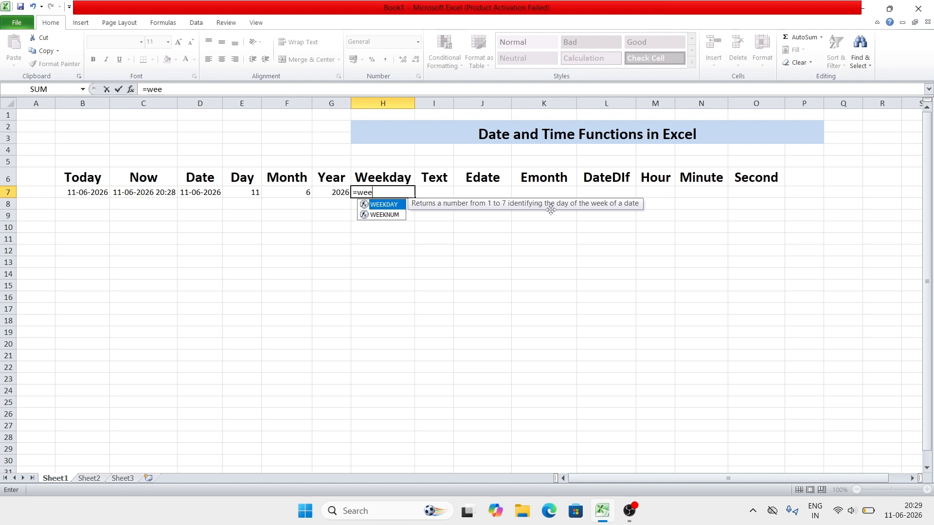
double_click(384, 206)
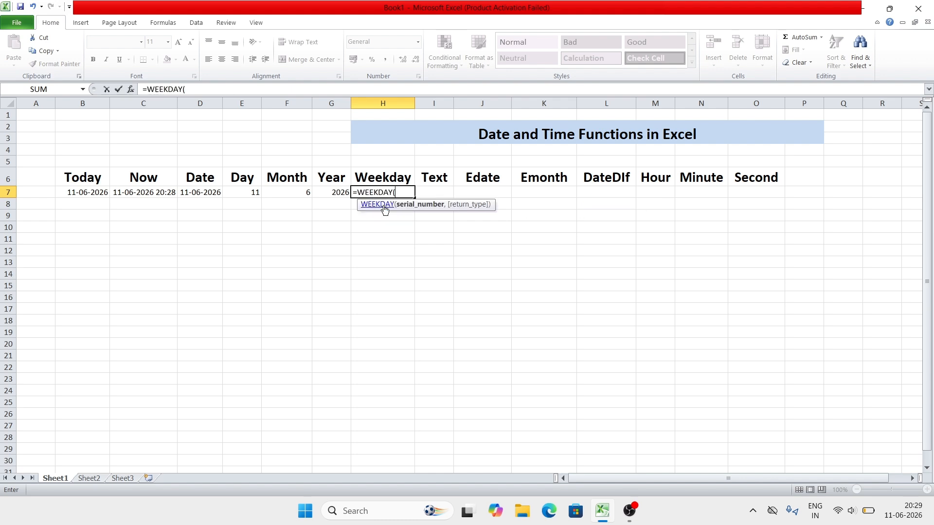
click(201, 193)
text())
key(Return)
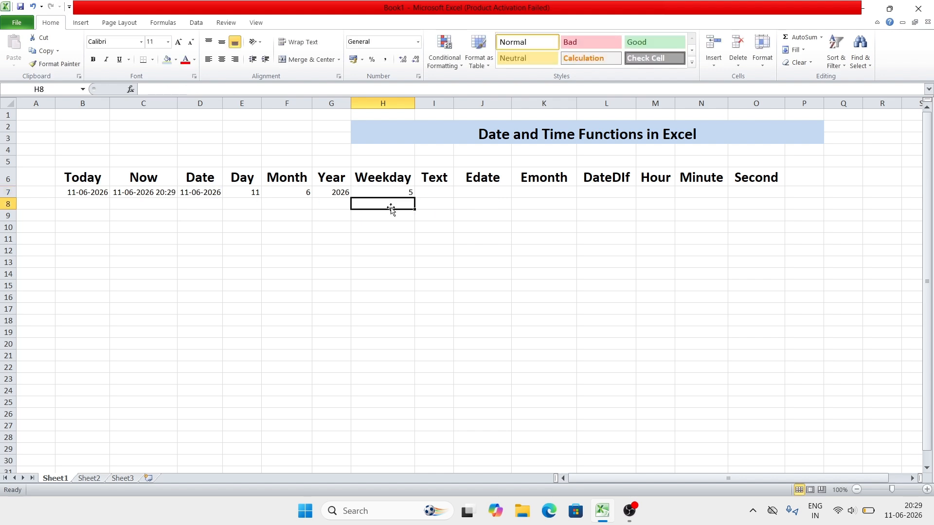
click(378, 193)
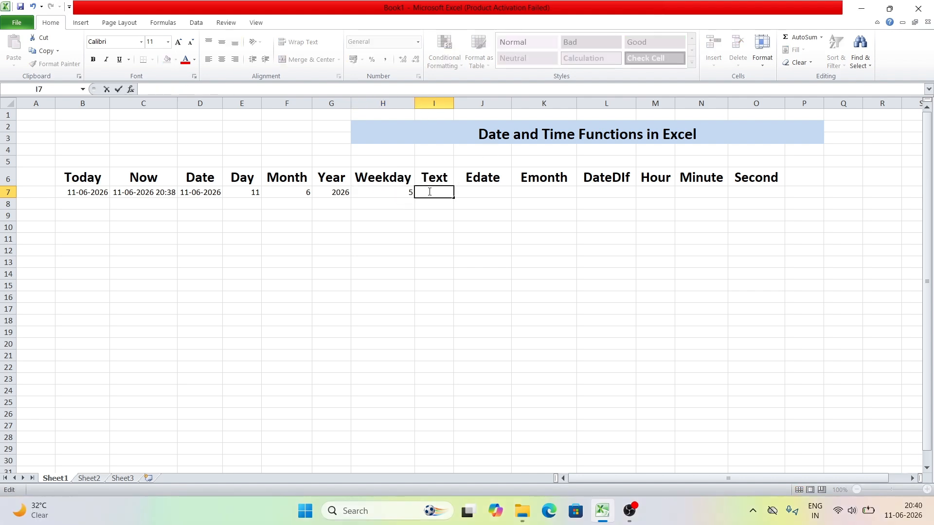
- Return the full weekday name of the date in D7 by entering =TEXT(D7,"dddd") in cell I7
double_click(427, 192)
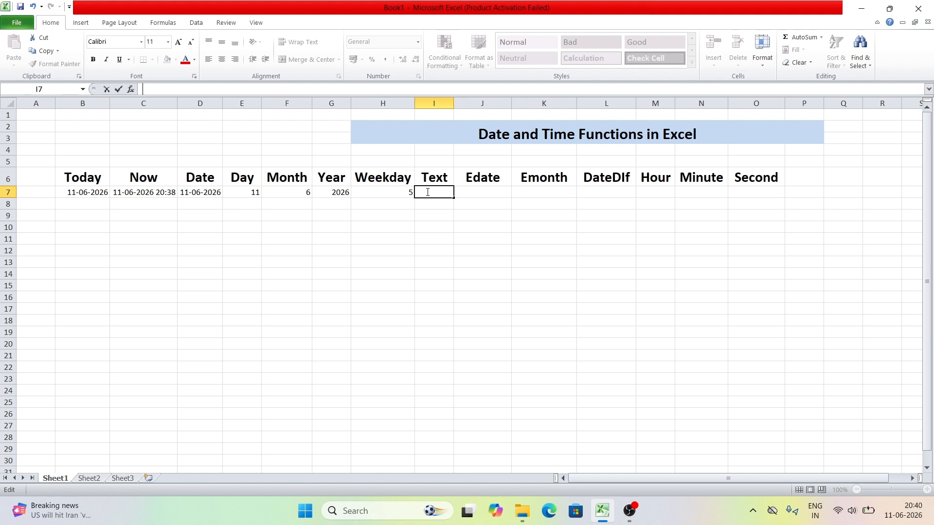
text(=text)
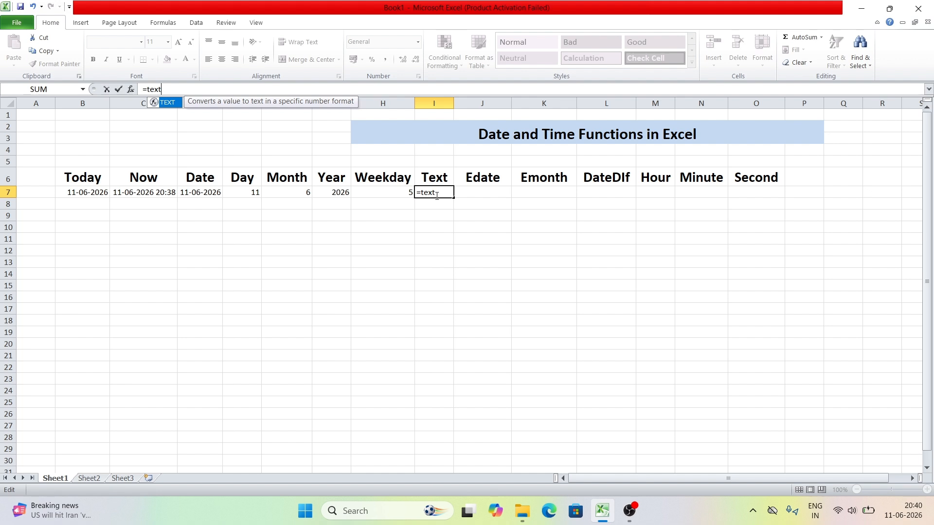
key(Escape)
text(()
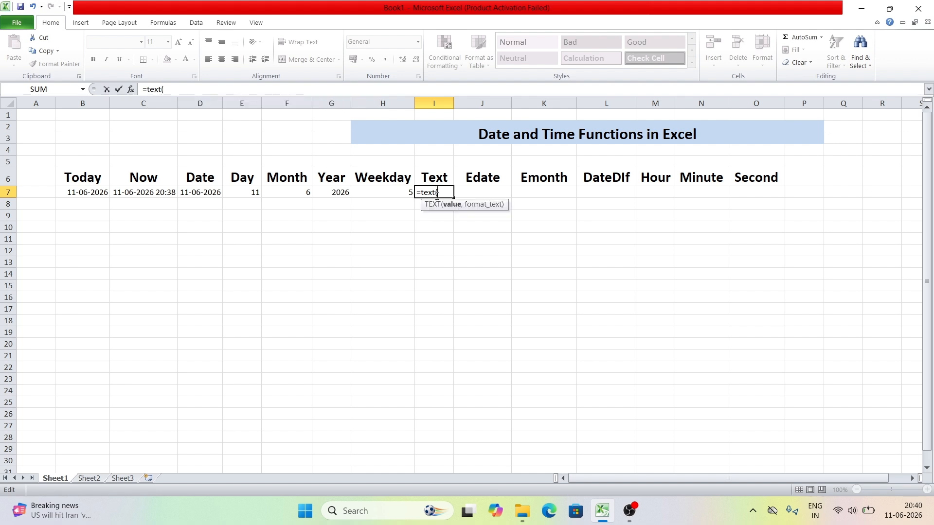
key(BackSpace)
key(BackSpace)
key(BackSpace)
key(BackSpace)
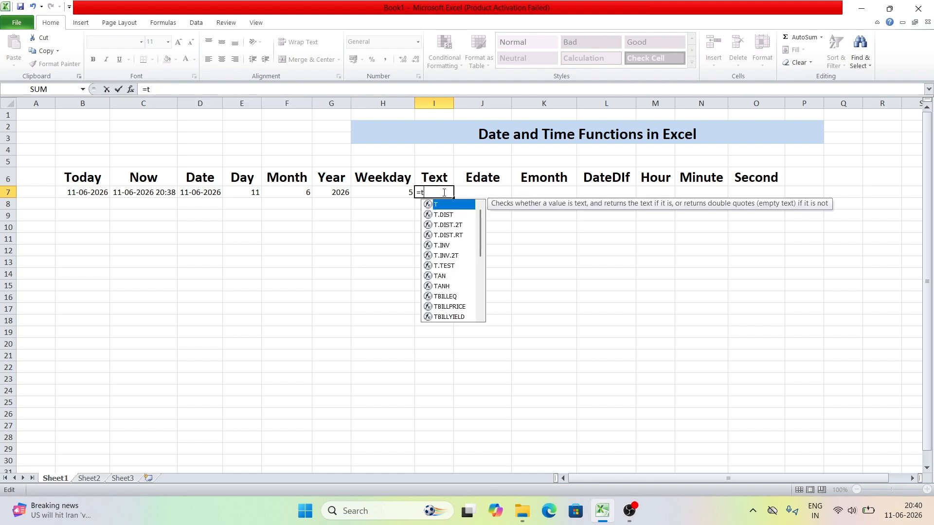
key(BackSpace)
text(Text)
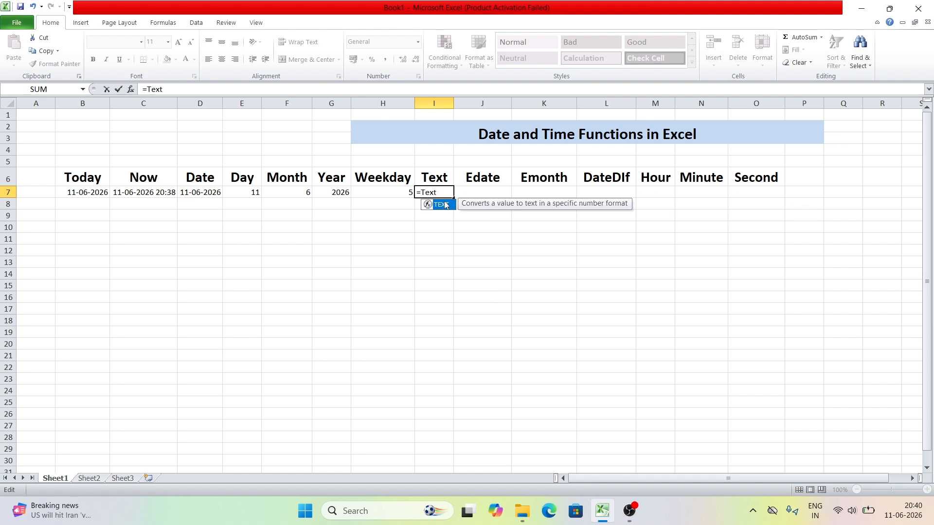
double_click(446, 204)
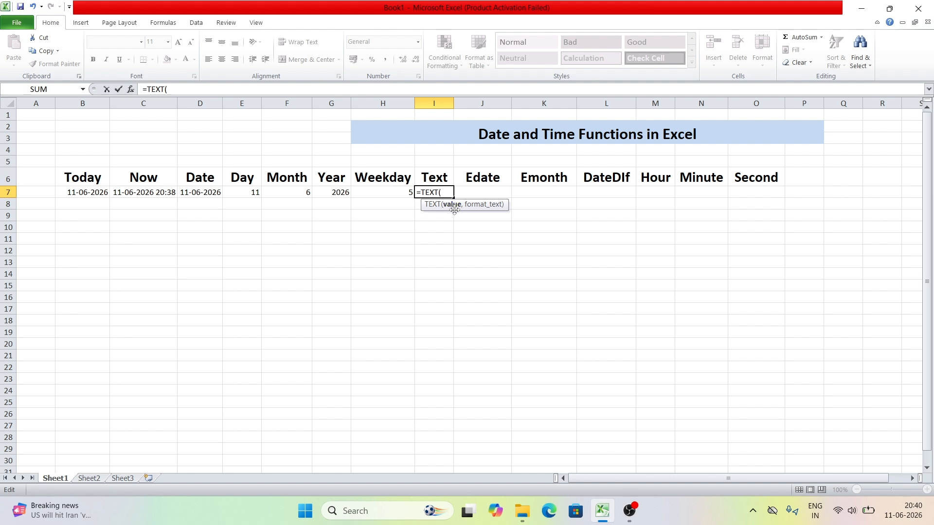
click(204, 187)
text(,)
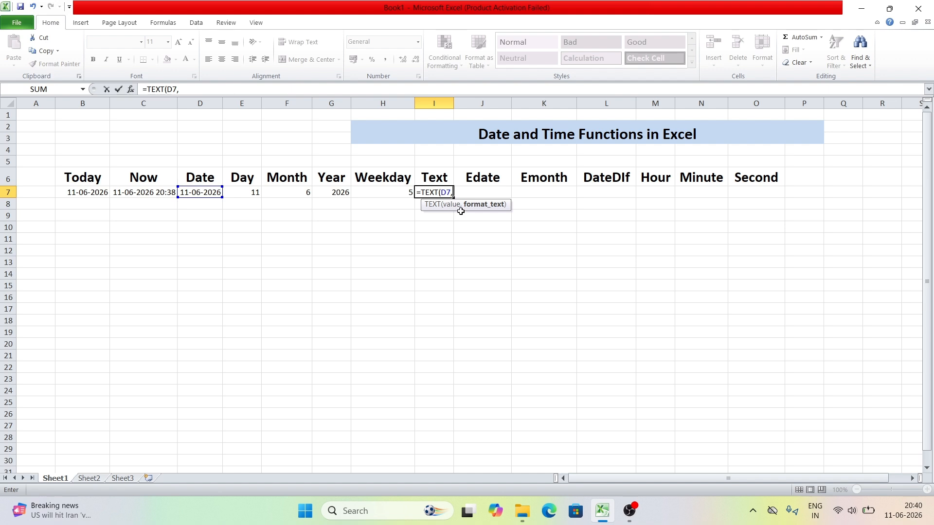
text("")
click(457, 191)
text(dddd"))
key(Return)
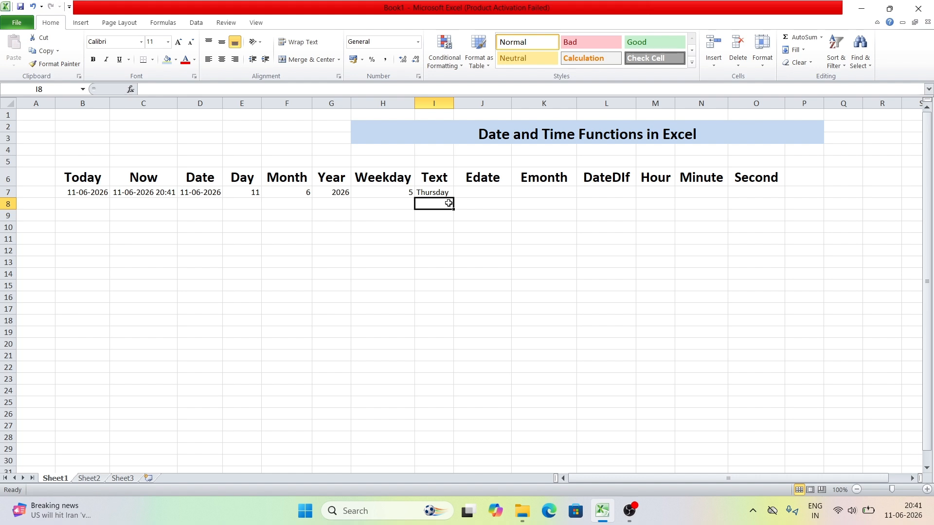
- Shorten the format code in the I7 formula to "ddd" so it returns the abbreviated weekday name
click(426, 192)
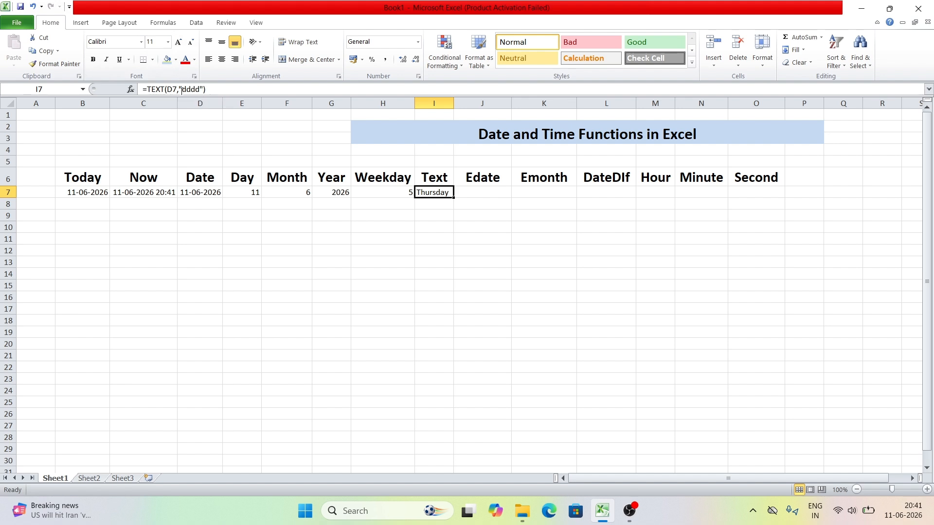
click(199, 89)
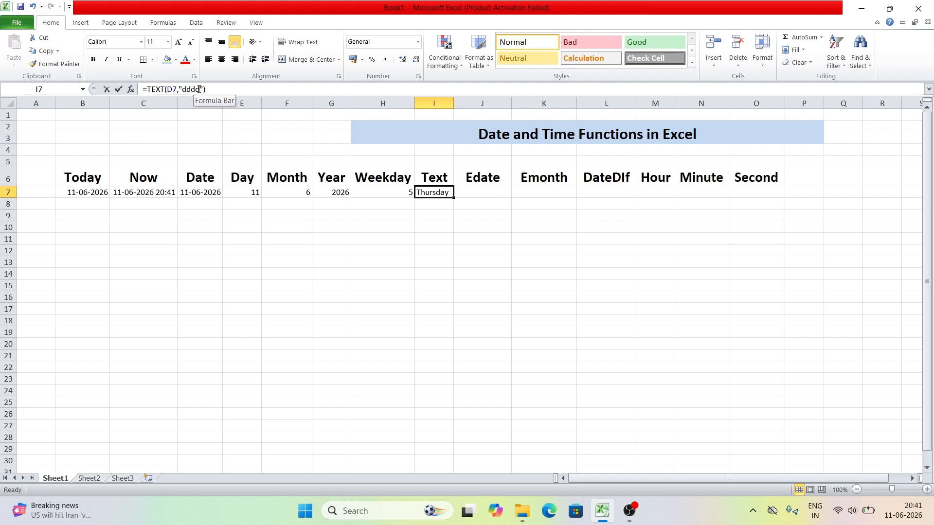
key(BackSpace)
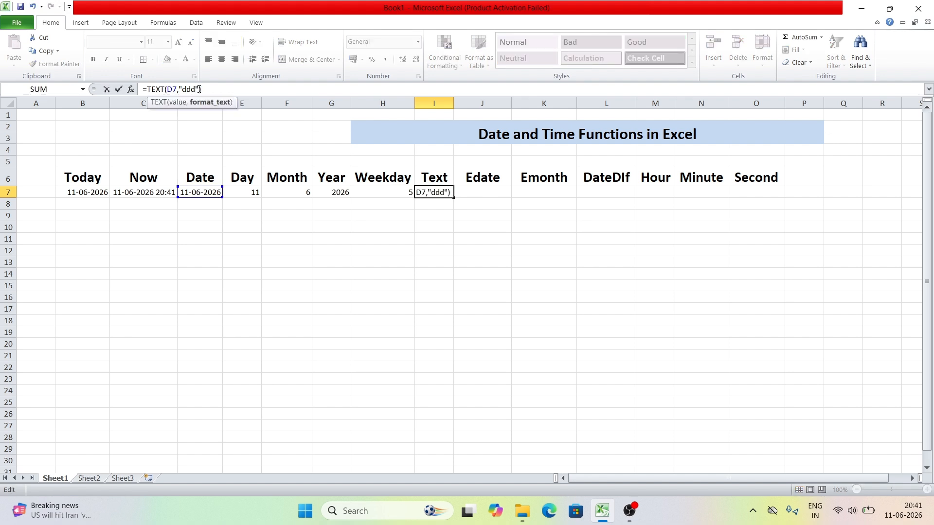
key(Return)
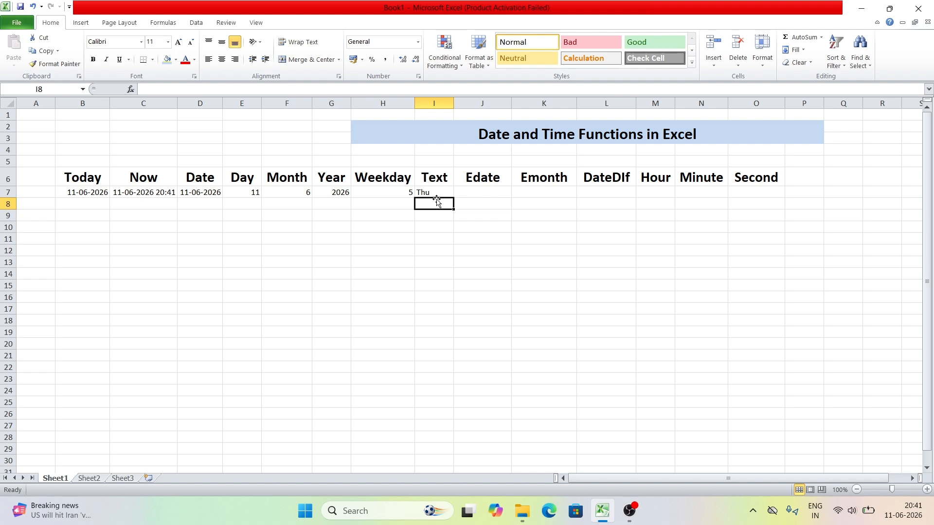
- Add three months to the date in D7 by entering =EDATE(D7,3) in cell J7 under Edate
click(468, 193)
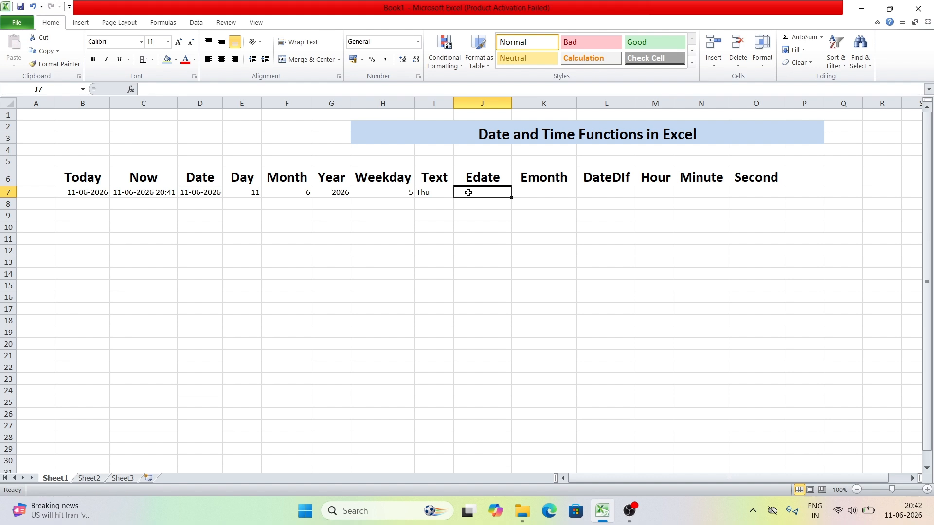
text(=ed)
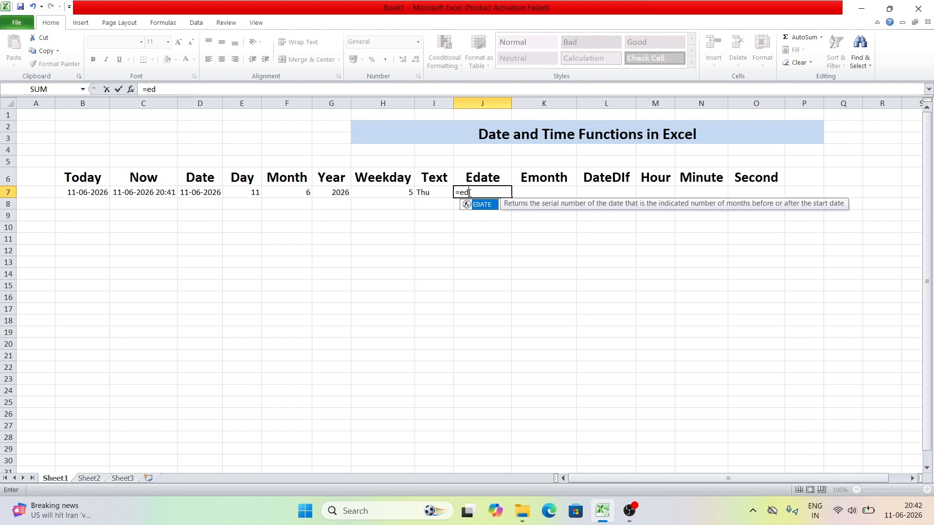
double_click(484, 206)
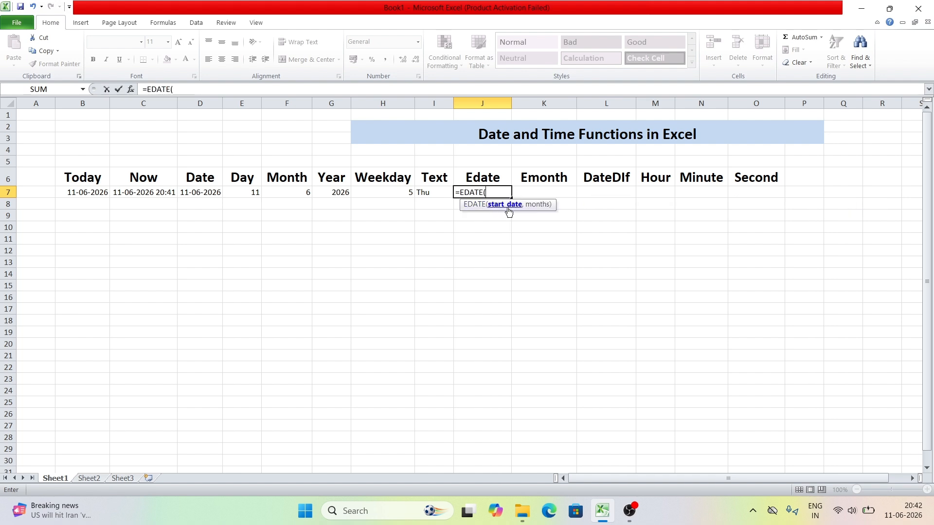
click(206, 194)
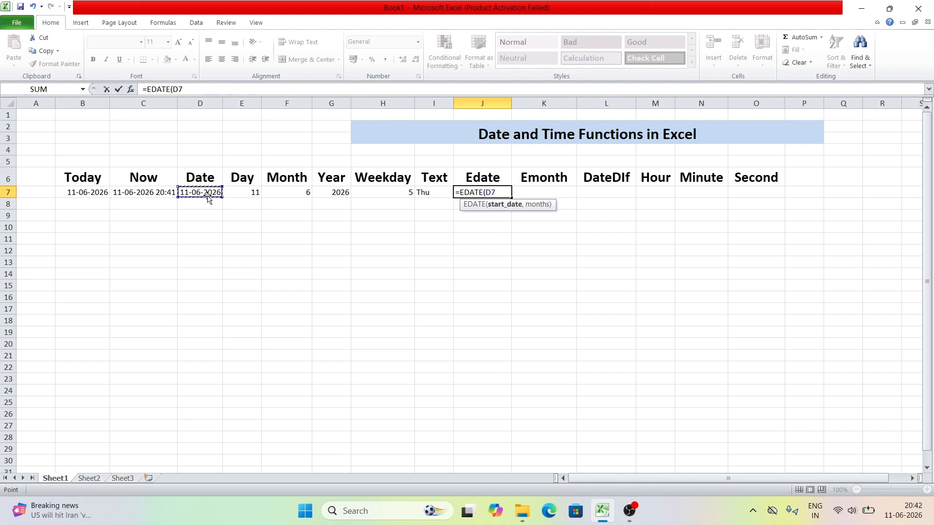
text(,3)
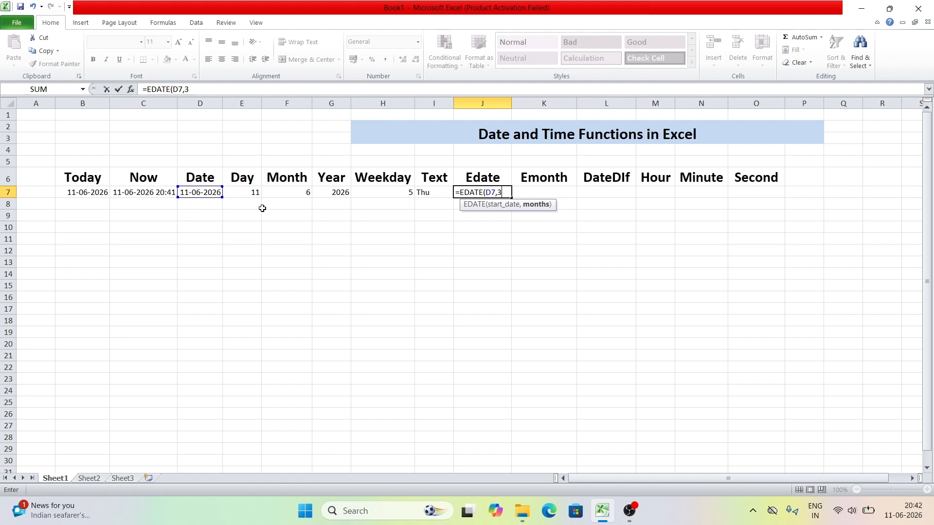
text())
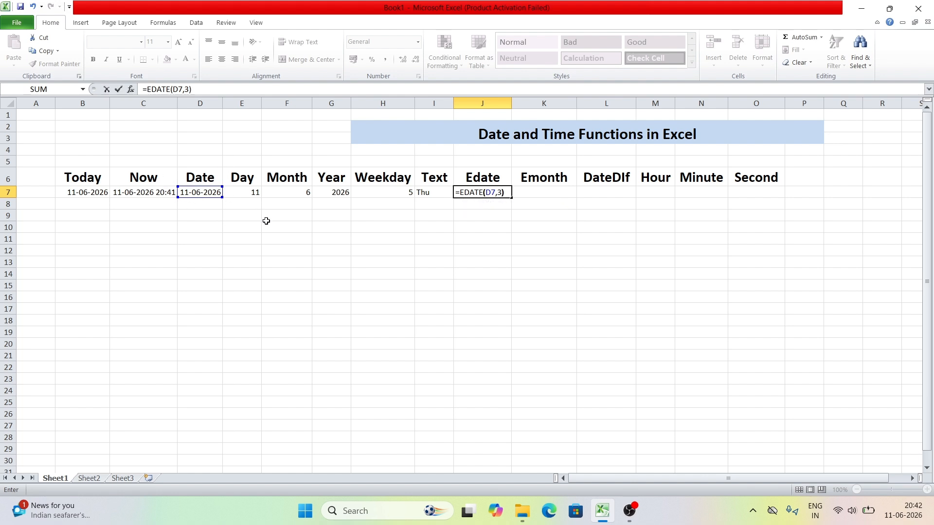
key(Return)
- Format the EDATE result in cell J7 as Short Date
click(470, 193)
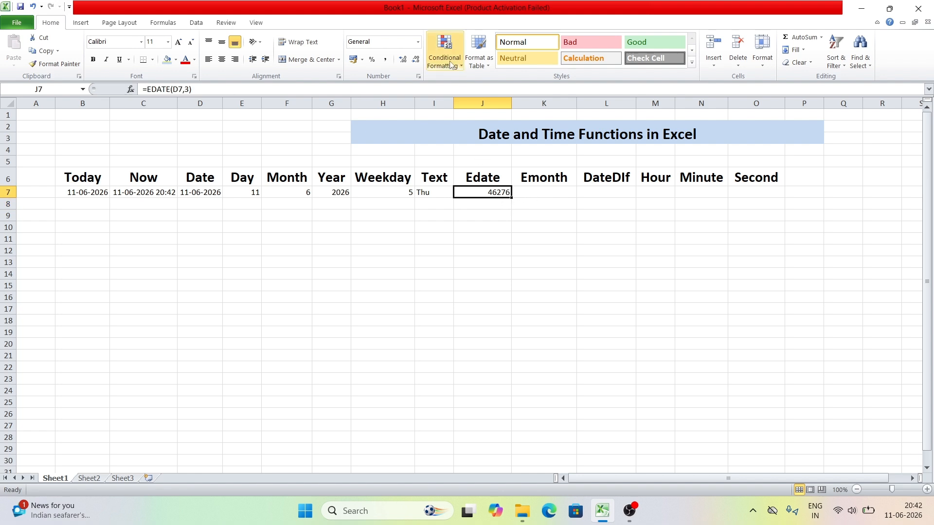
click(418, 46)
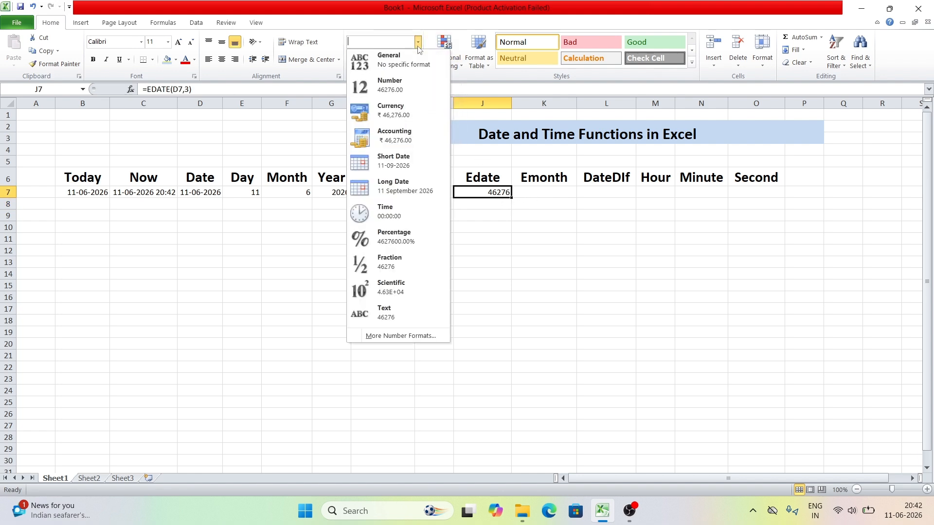
click(395, 163)
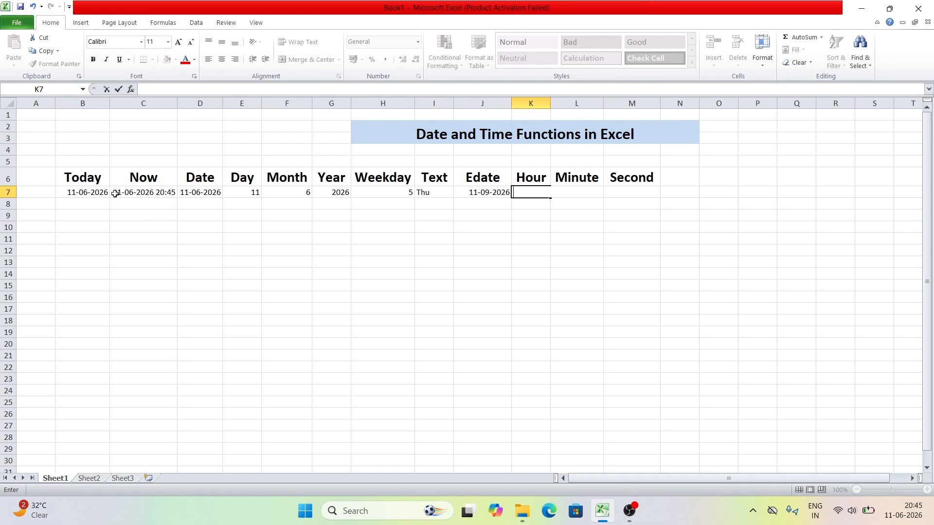
- Extract the hour from the date and time in C7 by entering =HOUR(C7) in cell K7
text(=)
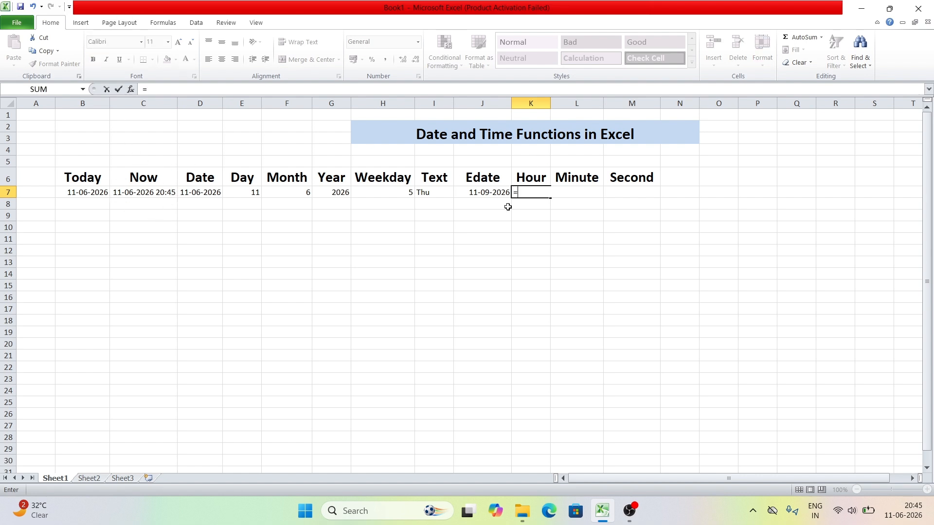
text(hour)
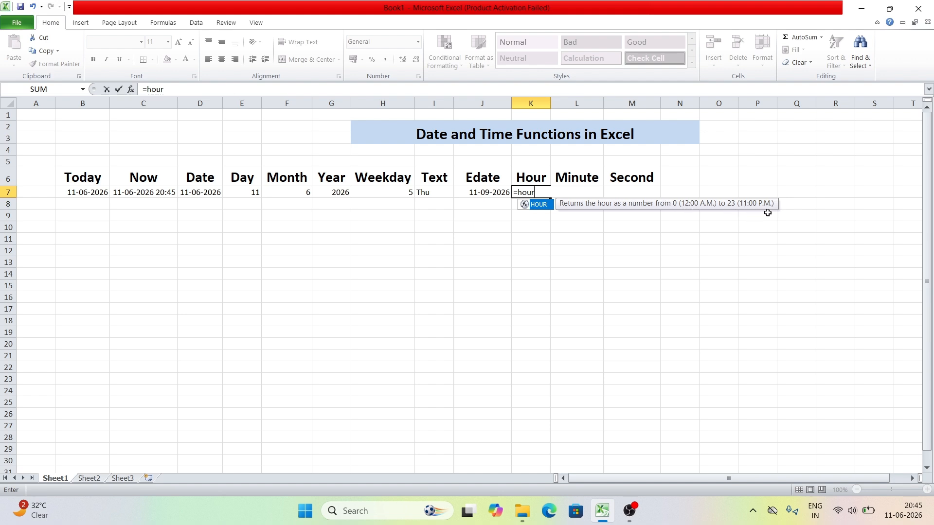
double_click(533, 205)
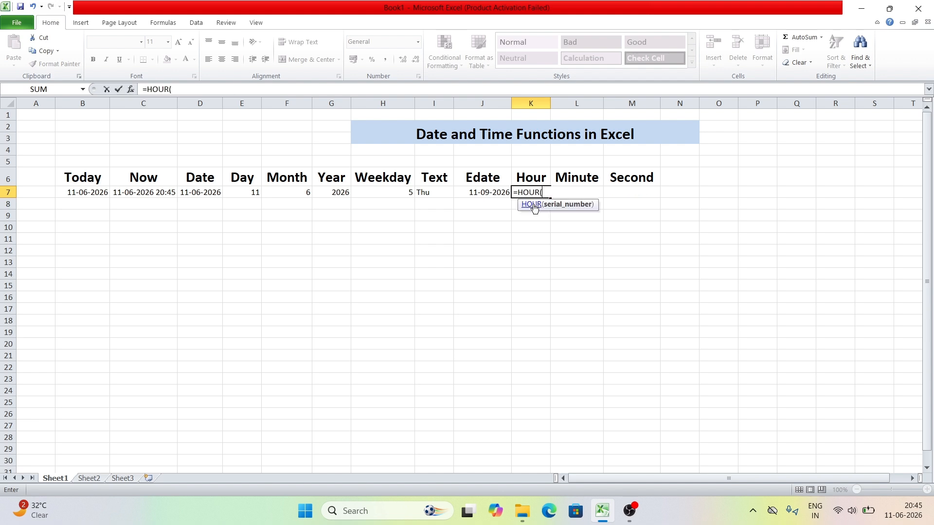
click(152, 192)
text())
key(Return)
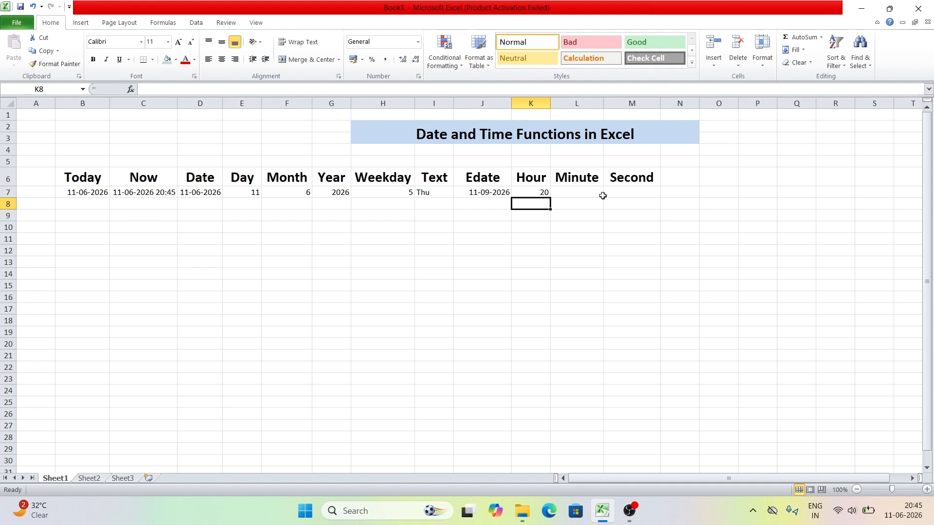
- Extract the minute from the date and time in C7 by entering =MINUTE(C7) in cell L7 under Minute
click(562, 195)
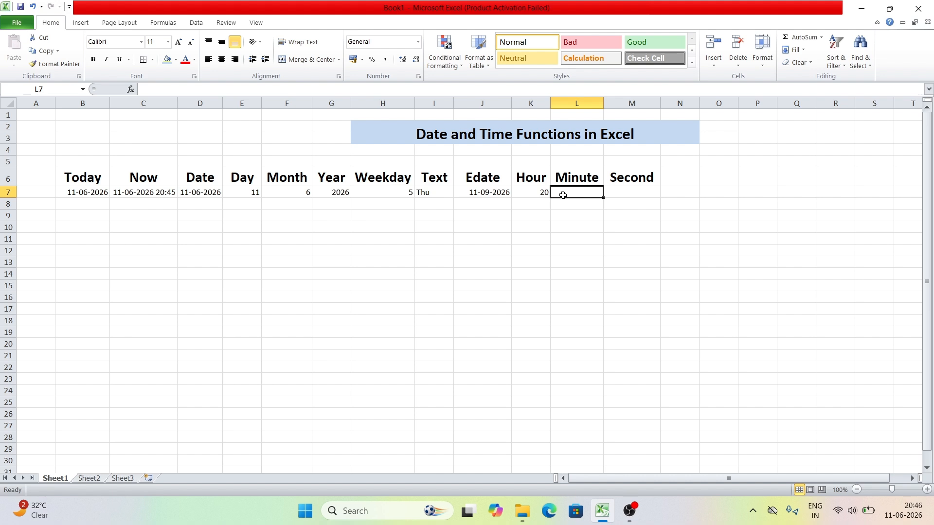
text(=minu)
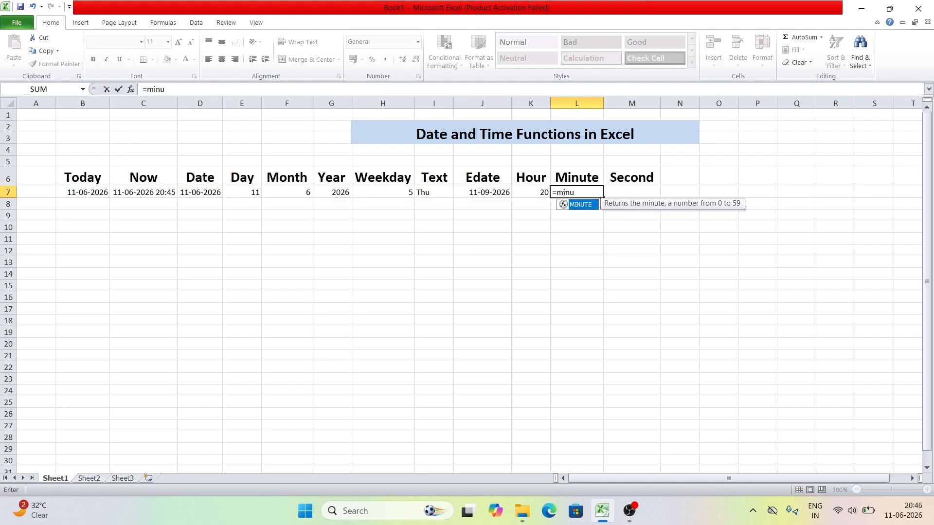
double_click(578, 205)
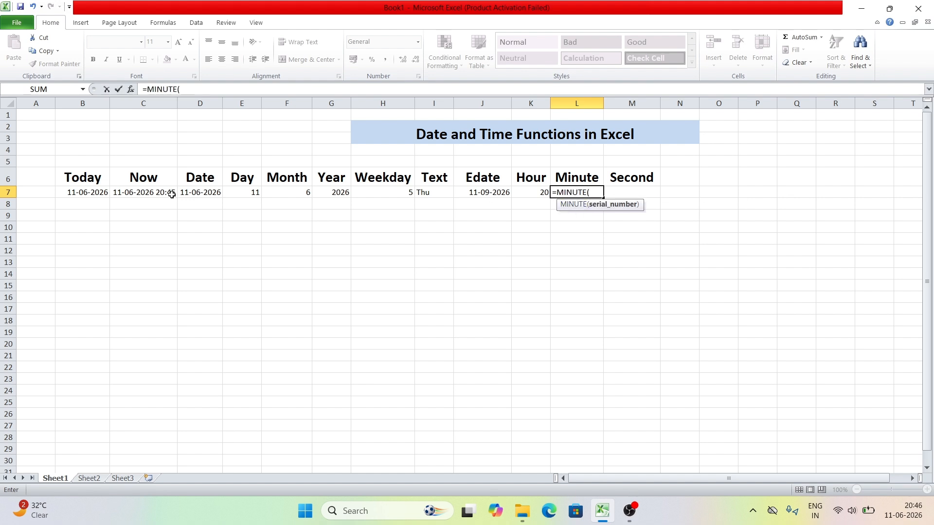
click(156, 193)
text())
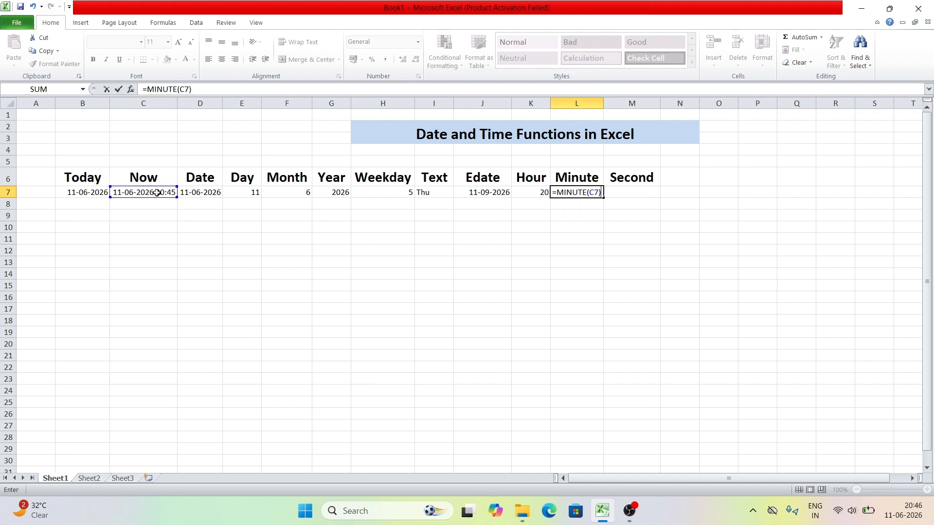
key(Return)
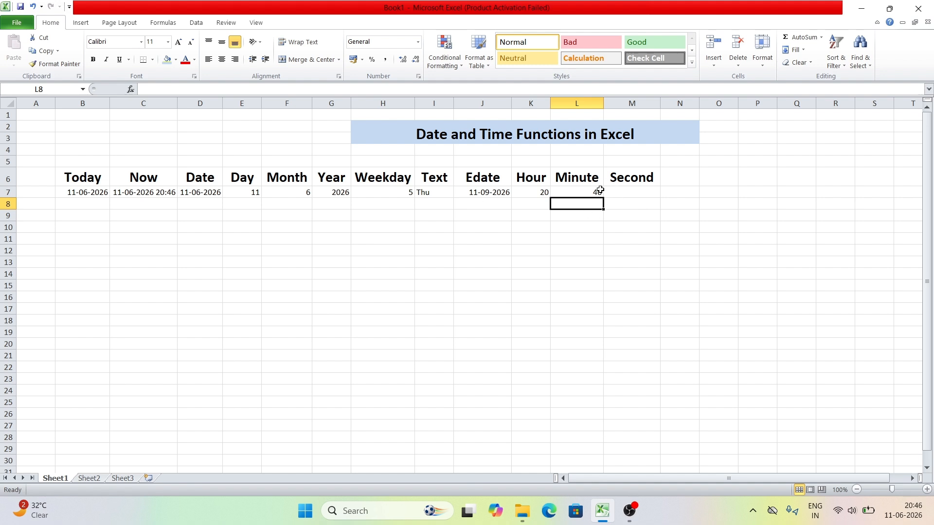
- Extract the second from the date and time in C7 by entering =SECOND(C7) in cell M7 under Second
click(629, 195)
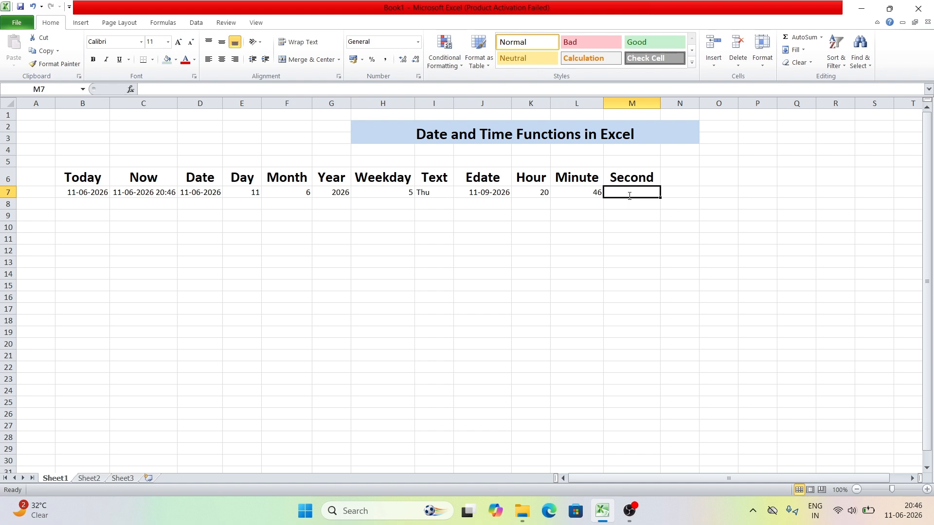
text(=sec)
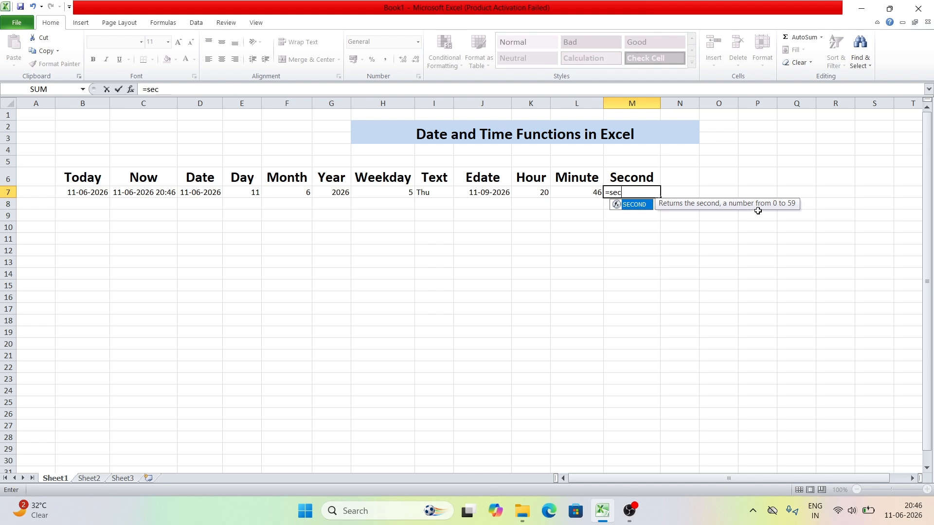
double_click(630, 205)
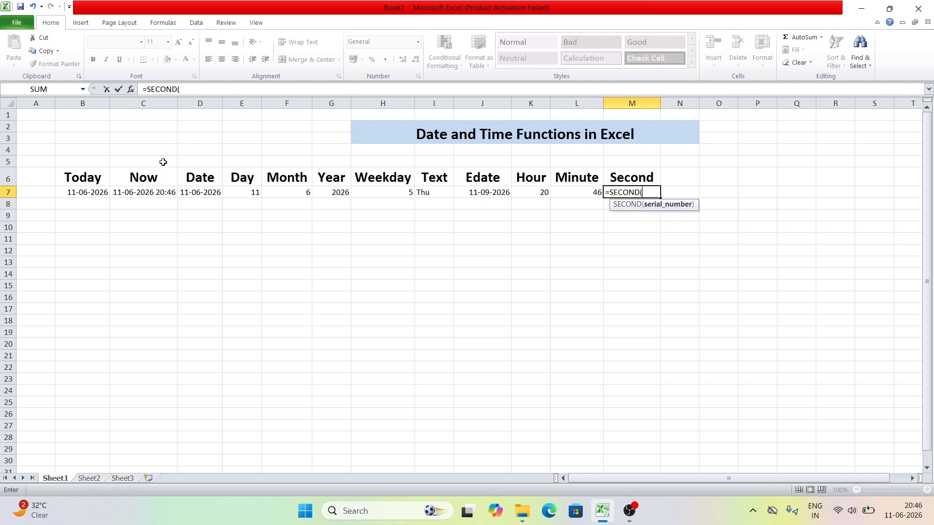
click(153, 193)
text())
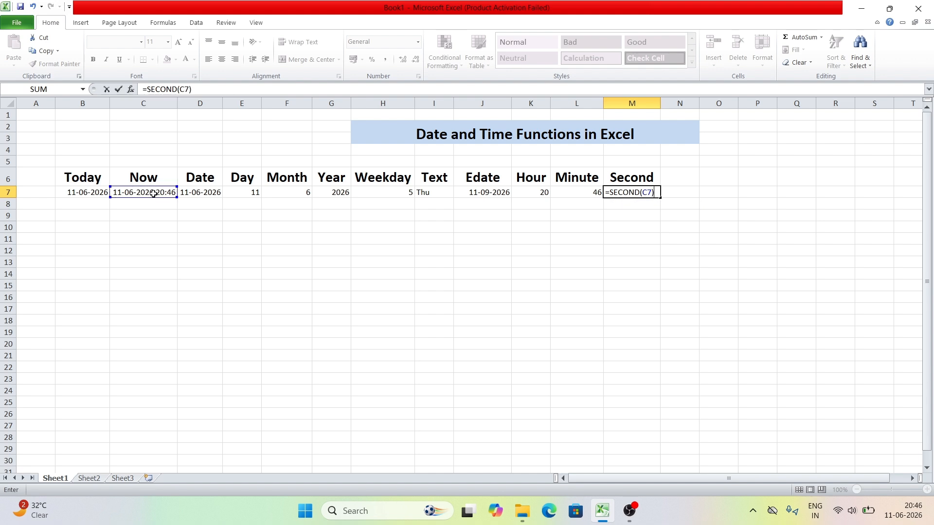
key(Return)
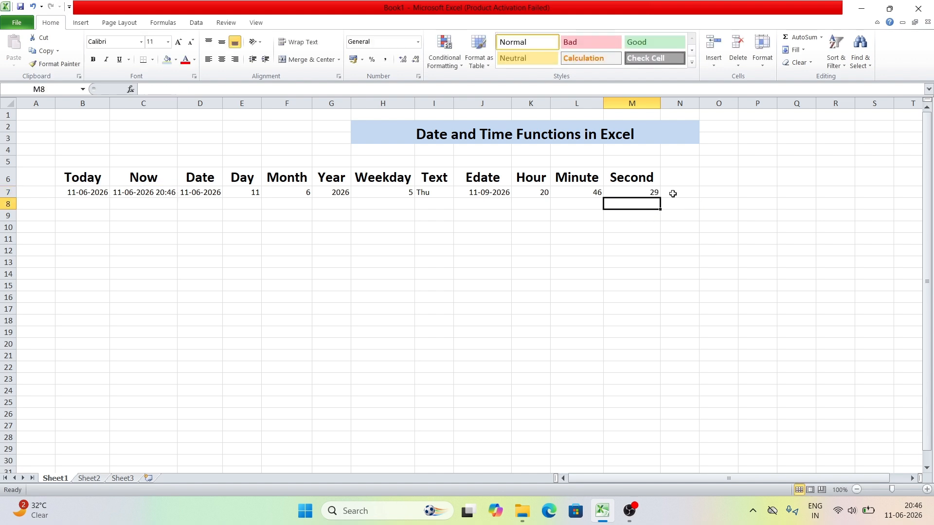